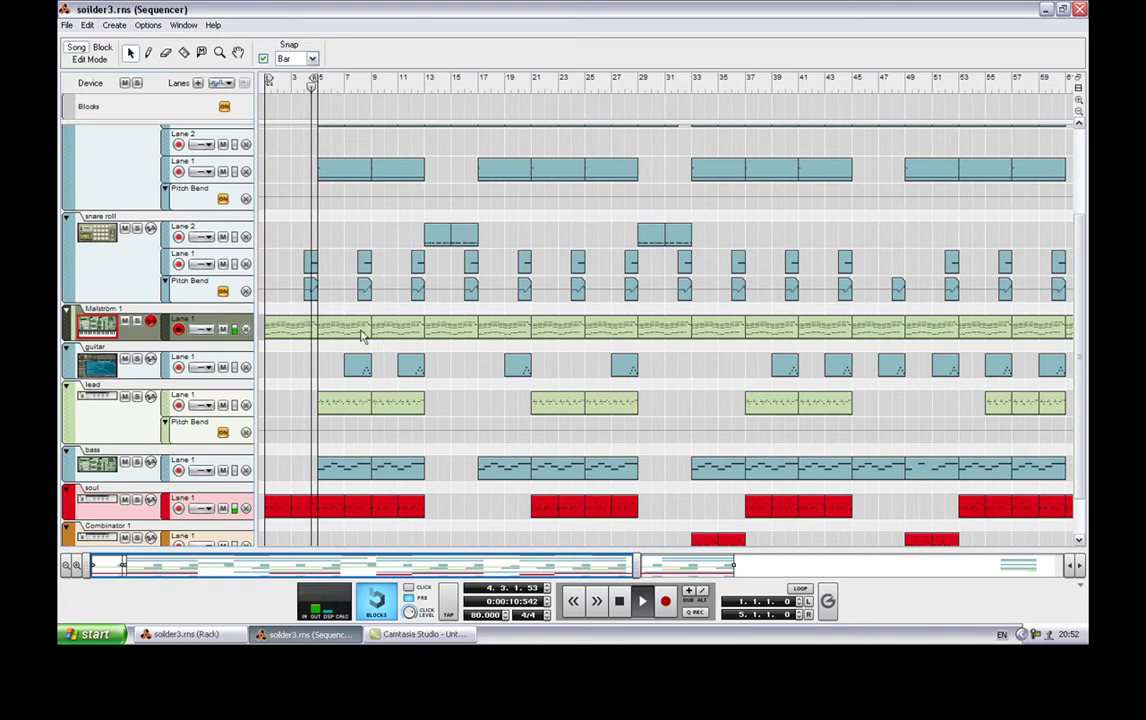
Open the hook clip at bar 5 in Kong 1's Lane 3, examine its drum notes, and return to the start of the arrangement
{"action": "double_click", "coordinate": [330, 236]}
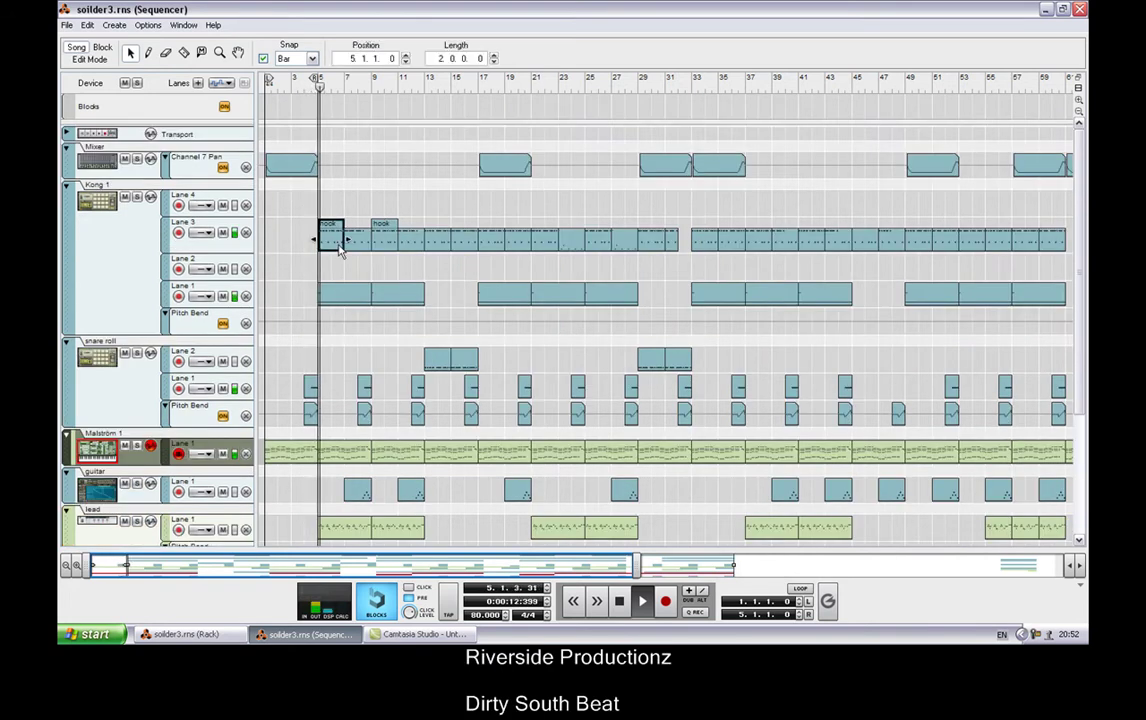
{"action": "left_click", "coordinate": [1080, 568]}
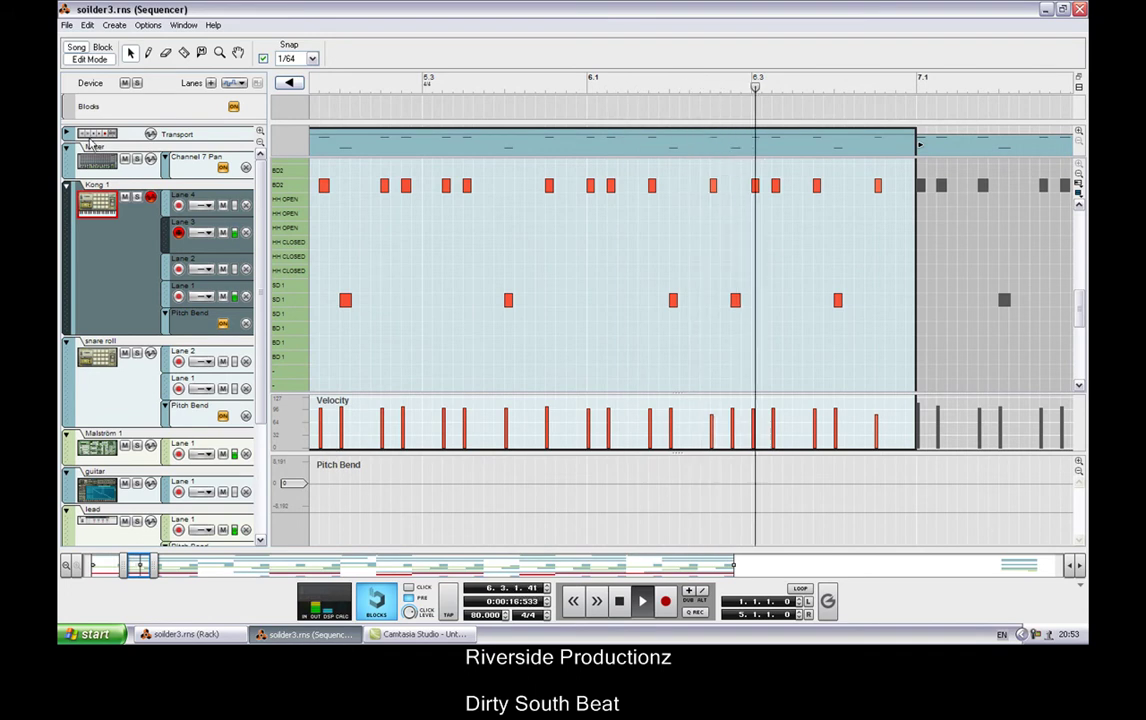
{"action": "double_click", "coordinate": [318, 250]}
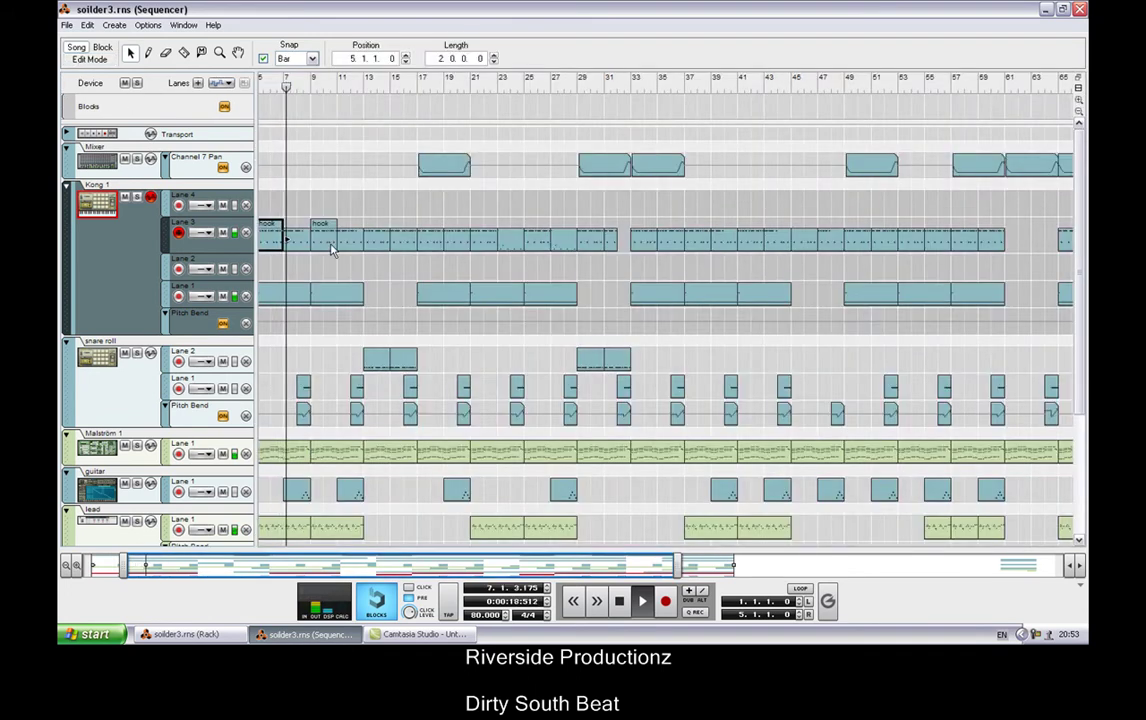
{"action": "left_click", "coordinate": [1068, 566]}
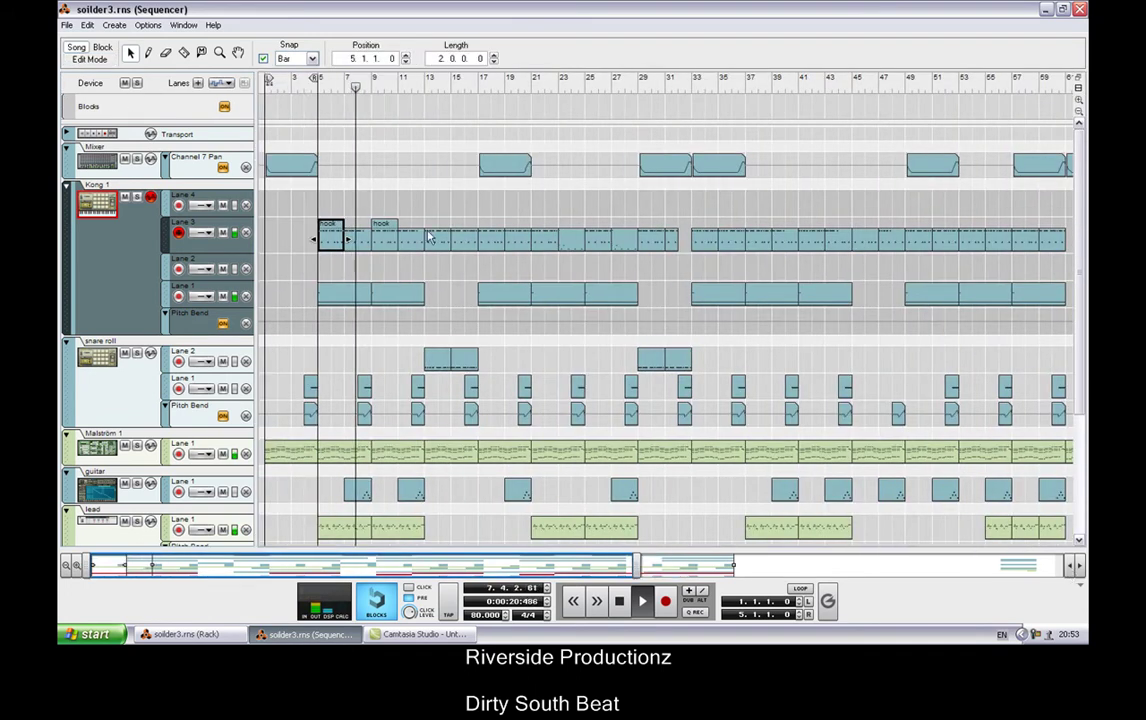
Select the one-bar clip at bar 8 in Lane 1 of the snare roll track and look over the surrounding tracks
{"action": "scroll", "coordinate": [378, 273], "scroll_direction": "down", "scroll_amount": 3}
{"action": "left_click", "coordinate": [365, 263]}
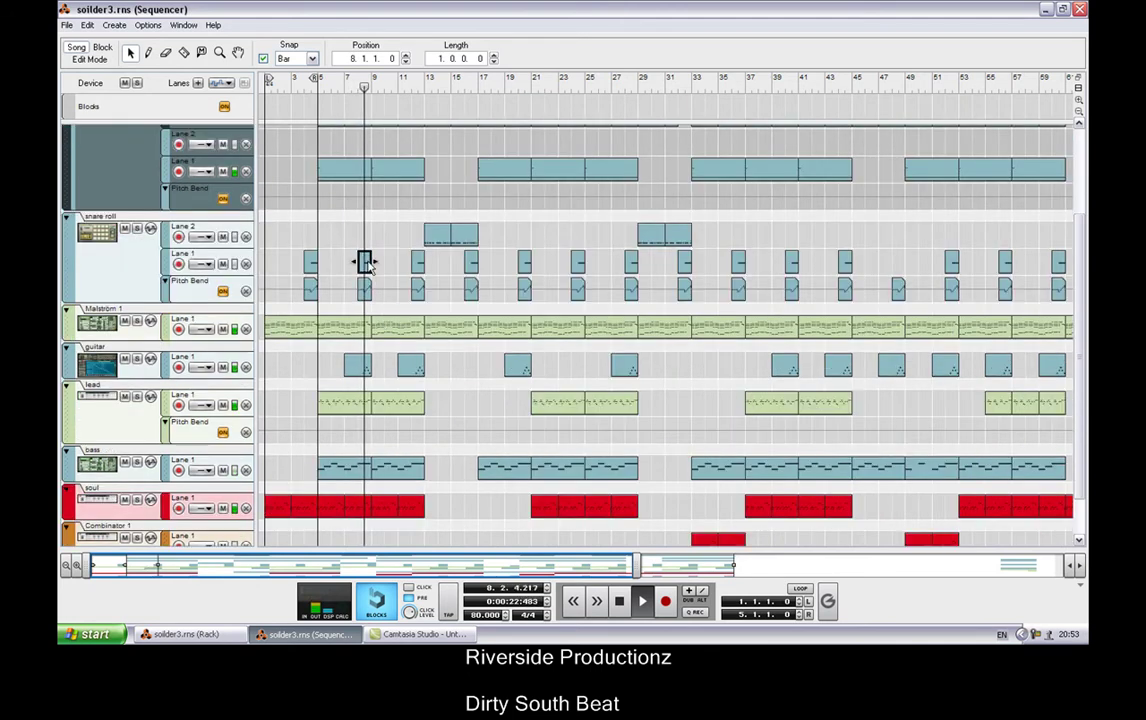
{"action": "scroll", "coordinate": [365, 263], "scroll_direction": "up", "scroll_amount": 3}
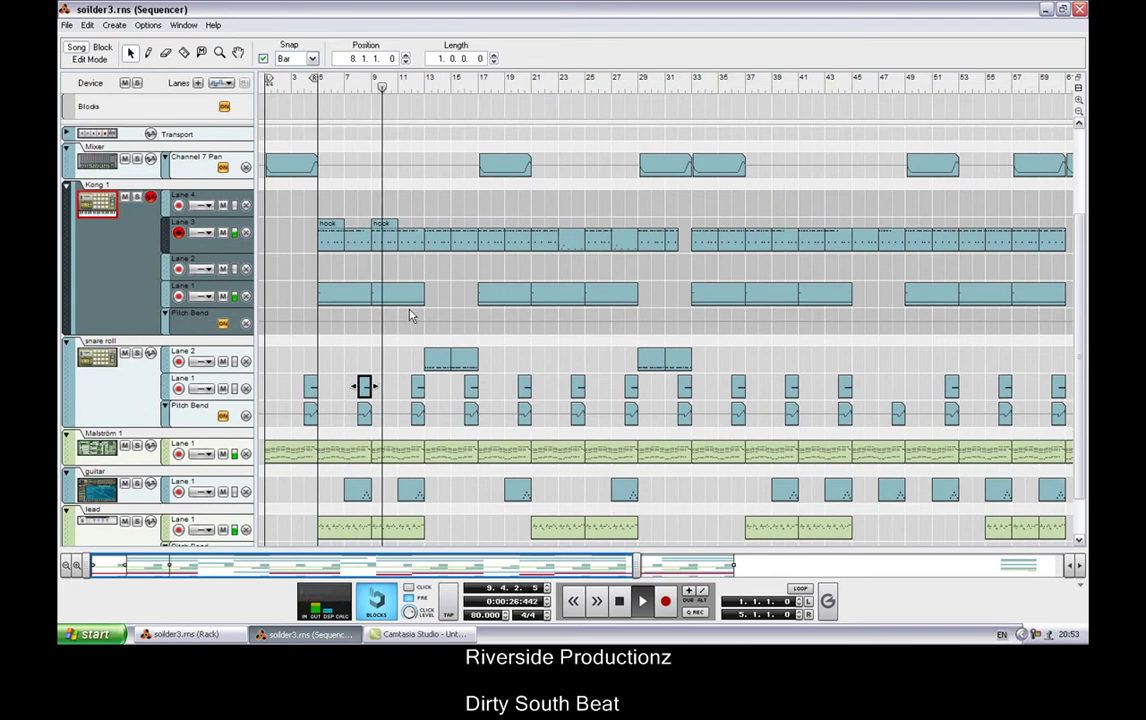
{"action": "scroll", "coordinate": [410, 316], "scroll_direction": "down", "scroll_amount": 4}
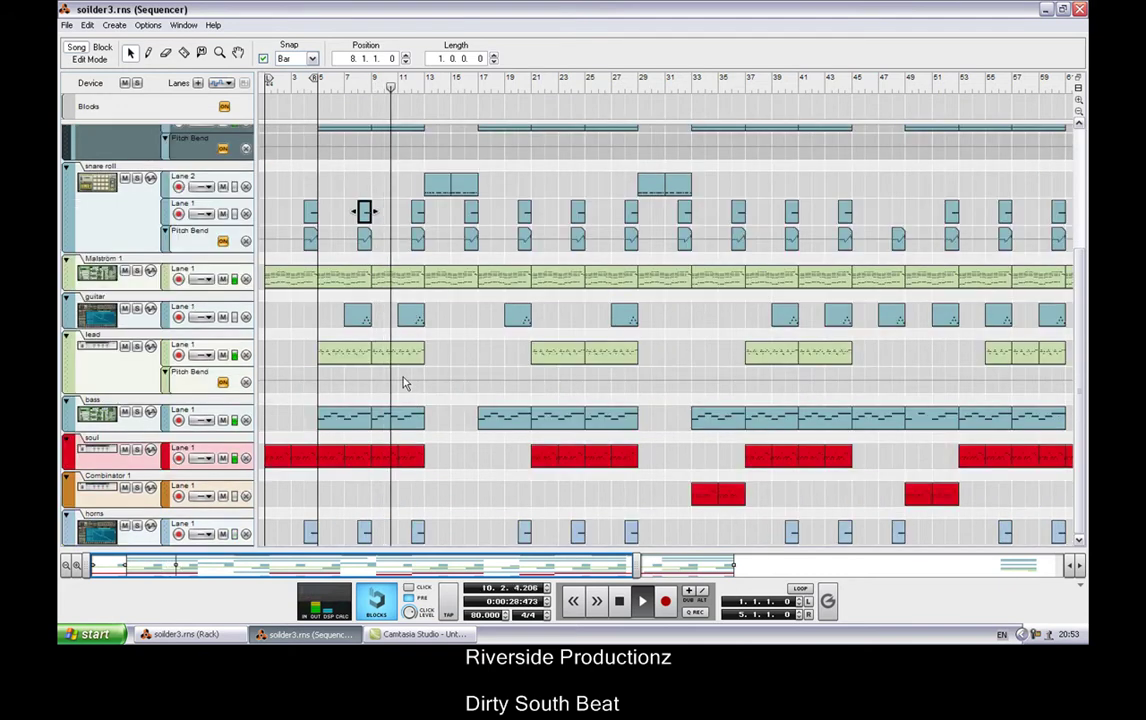
{"action": "scroll", "coordinate": [406, 382], "scroll_direction": "up", "scroll_amount": 4}
Switch to the Rack window to view the mixer and the Kong drum machine, and return to the Sequencer window
{"action": "key", "text": "alt+Tab"}
{"action": "scroll", "coordinate": [420, 389], "scroll_direction": "up", "scroll_amount": 5}
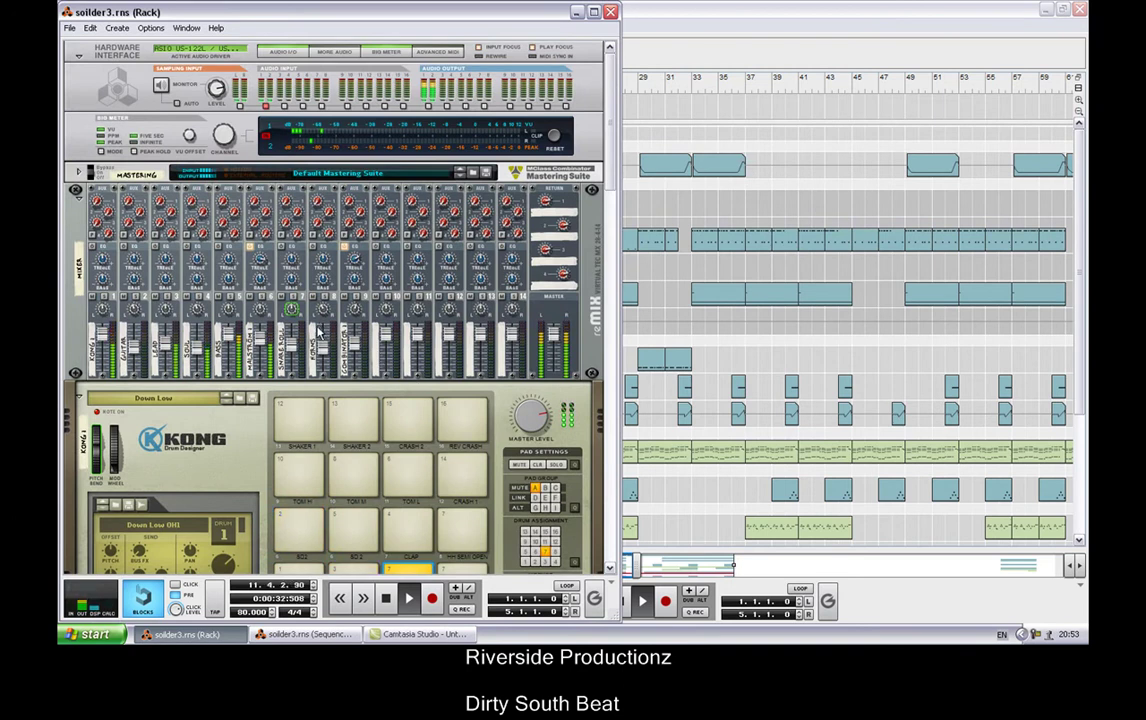
{"action": "scroll", "coordinate": [319, 331], "scroll_direction": "down", "scroll_amount": 2}
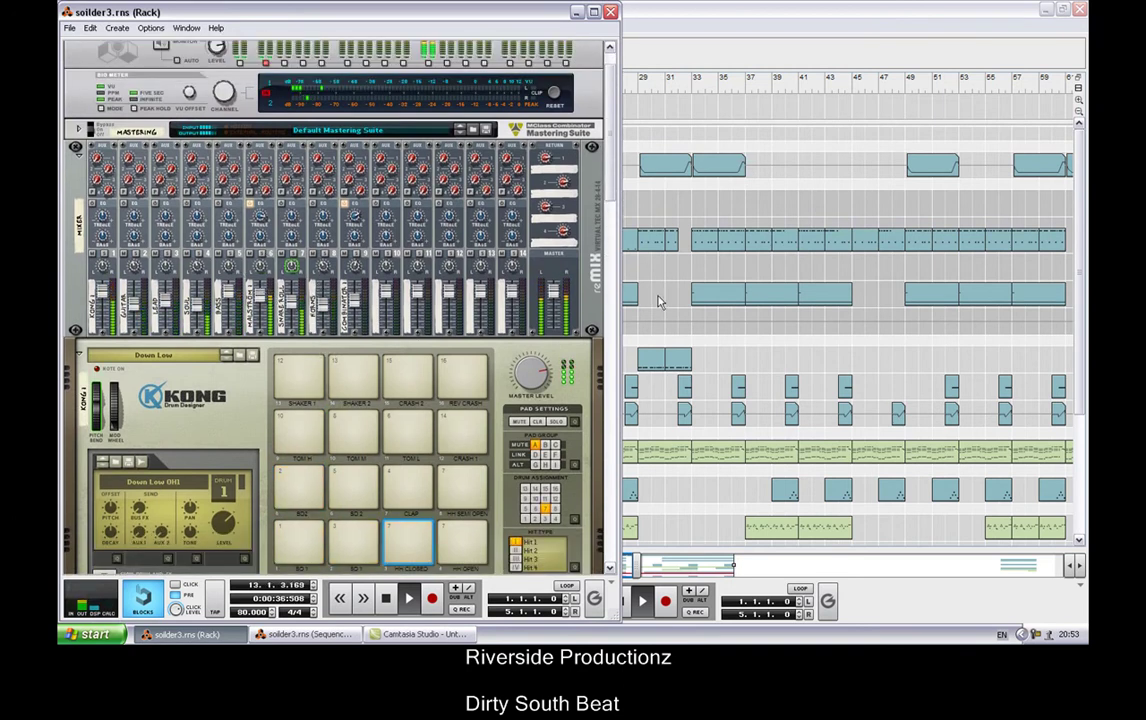
{"action": "key", "text": "alt+Tab"}
Open the Malström 1 clip at bar 13, examine its chord notes, and return to the arrangement
{"action": "scroll", "coordinate": [413, 265], "scroll_direction": "down", "scroll_amount": 3}
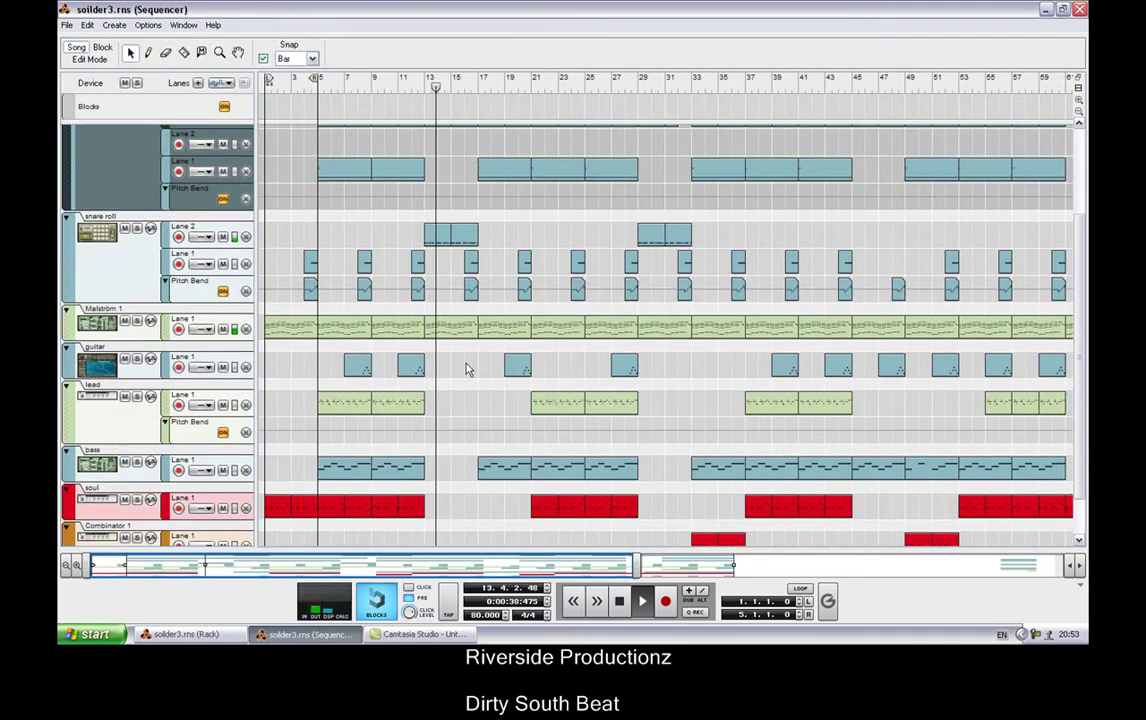
{"action": "double_click", "coordinate": [455, 328]}
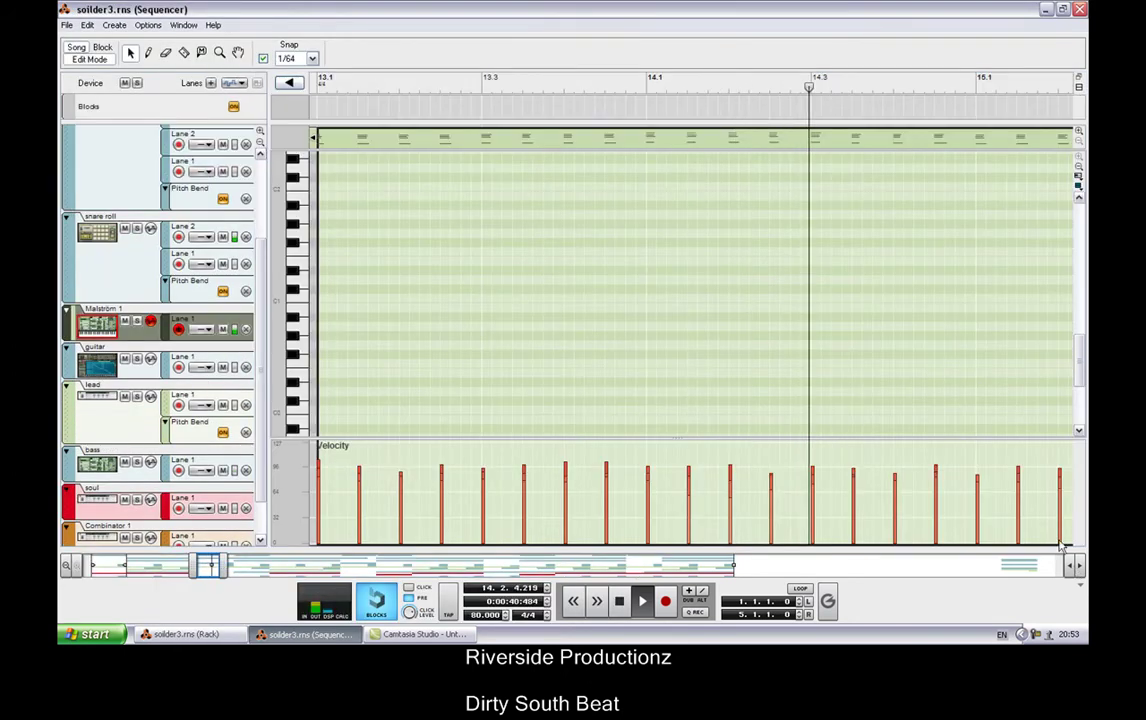
{"action": "scroll", "coordinate": [949, 407], "scroll_direction": "up", "scroll_amount": 5}
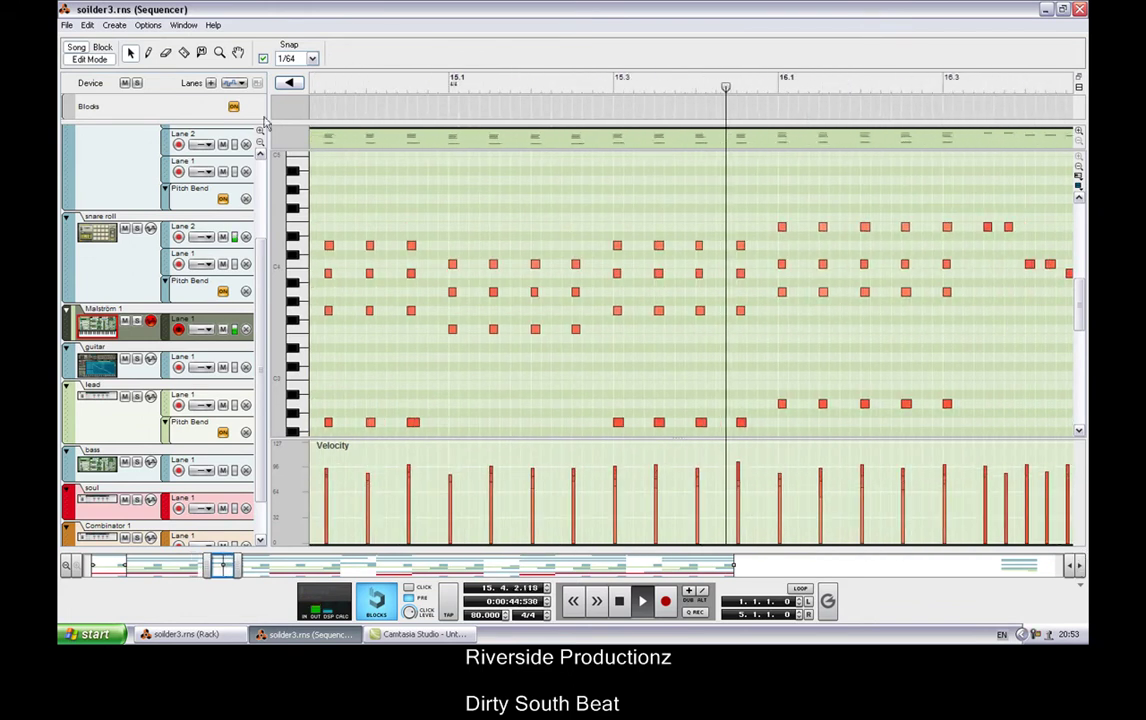
{"action": "key", "text": "ctrl+e"}
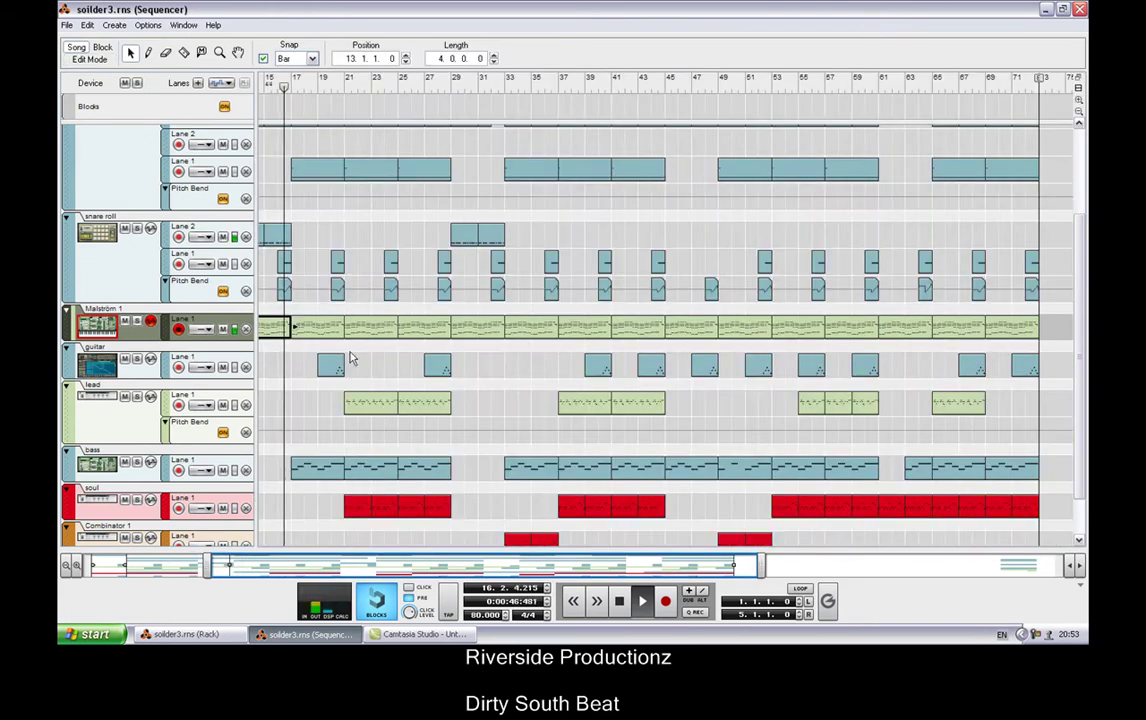
Open the snare roll clip at bar 20 in Lane 1, examine its notes, velocities and pitch bend, and return to the arrangement
{"action": "scroll", "coordinate": [332, 420], "scroll_direction": "down", "scroll_amount": 1}
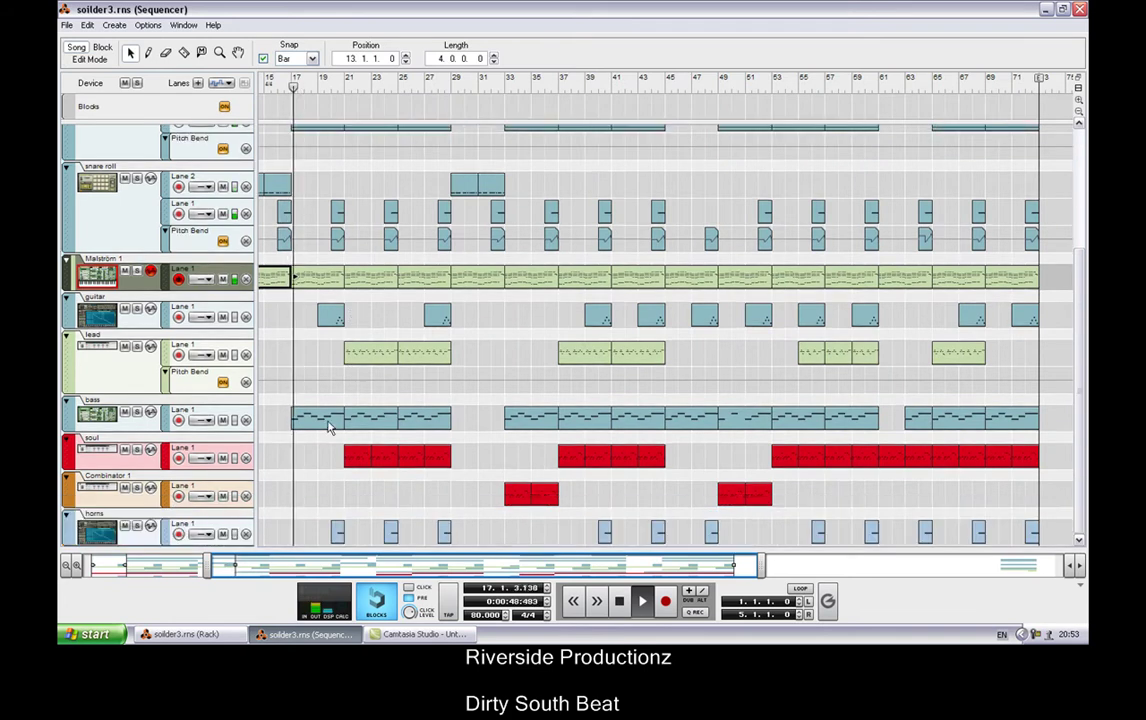
{"action": "scroll", "coordinate": [325, 420], "scroll_direction": "up", "scroll_amount": 3}
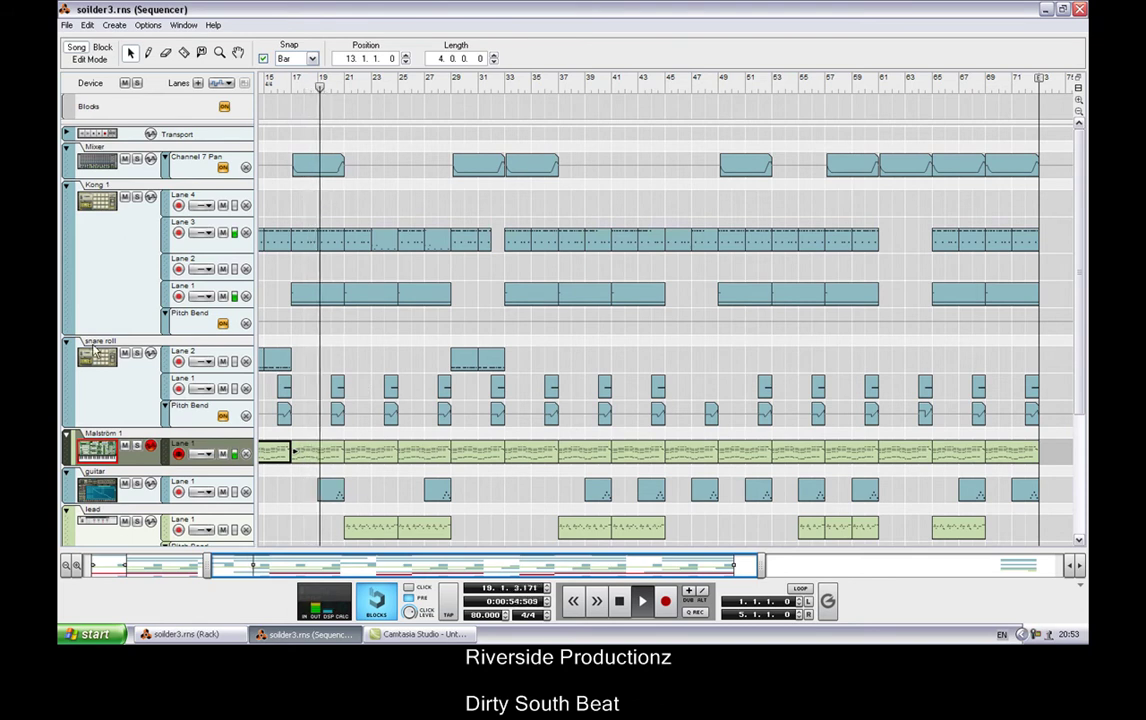
{"action": "left_click", "coordinate": [91, 303]}
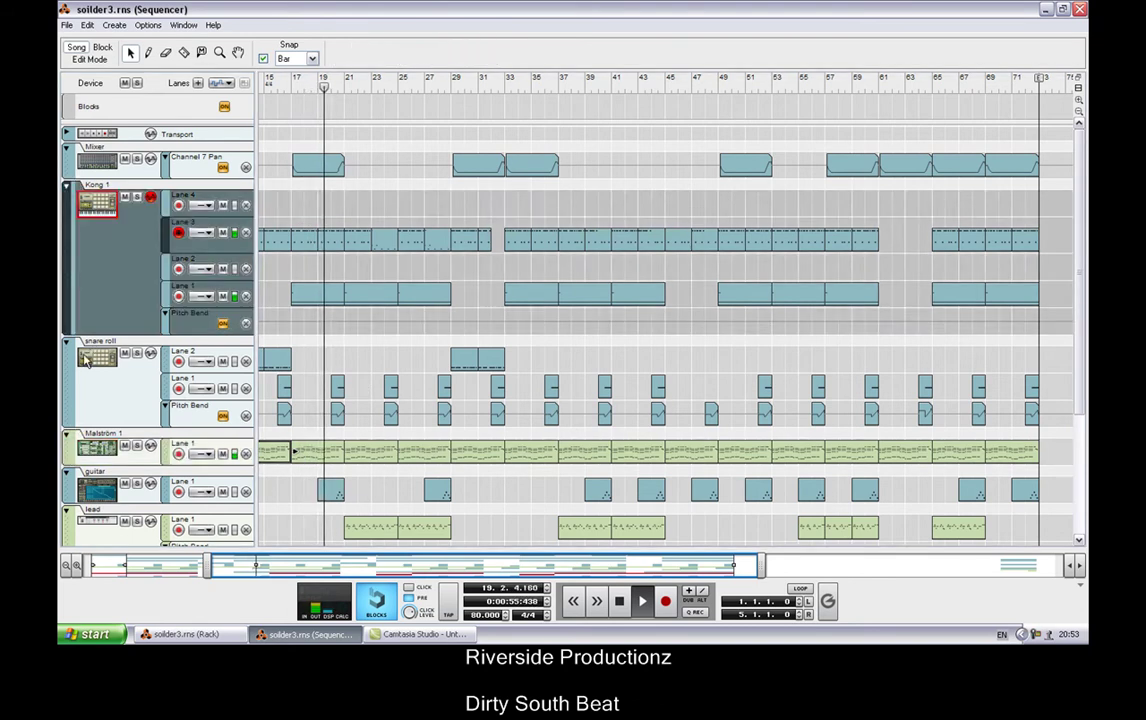
{"action": "double_click", "coordinate": [336, 386]}
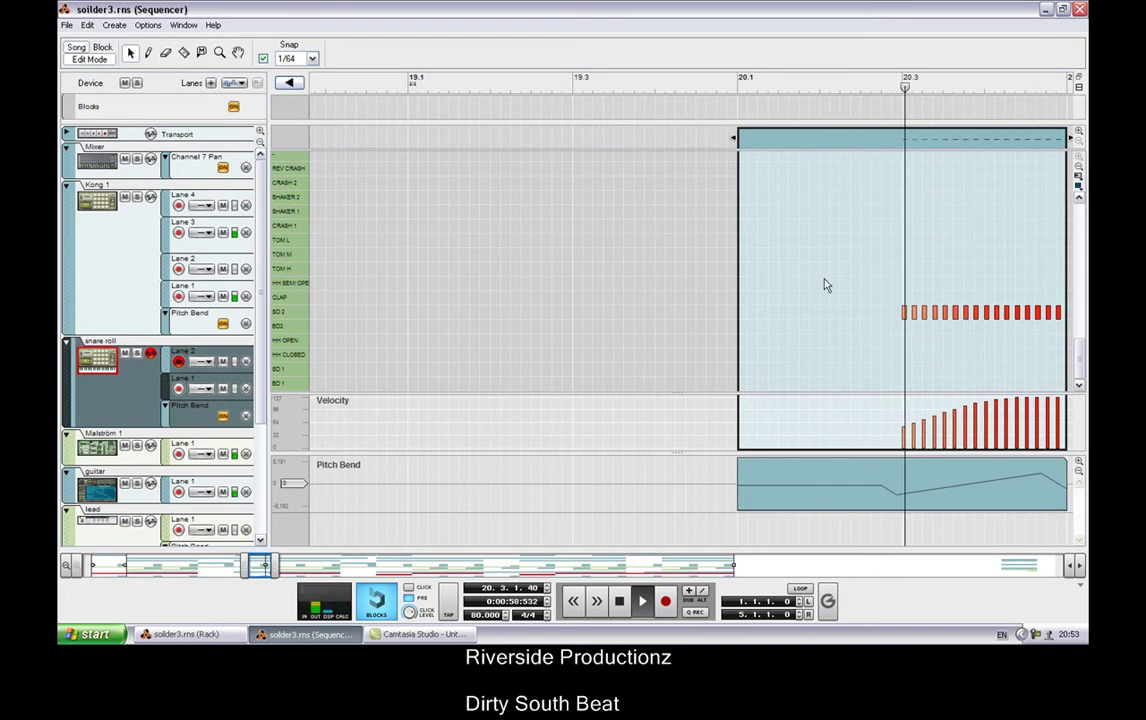
{"action": "key", "text": "ctrl+e"}
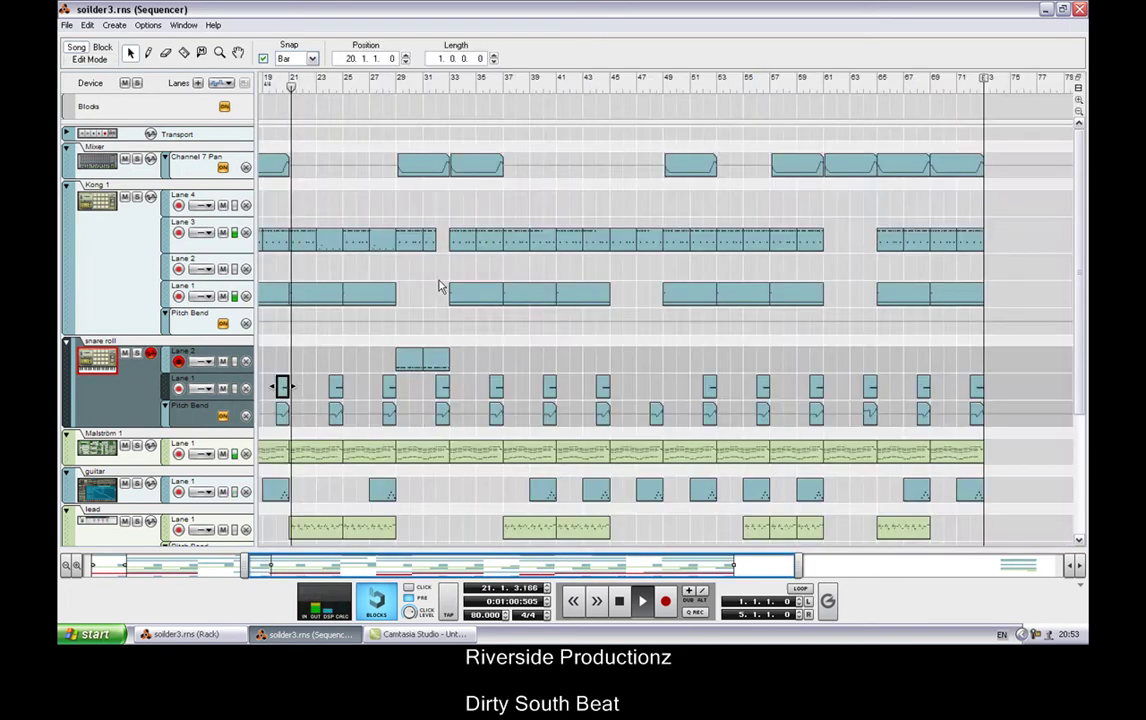
Open the soul track's clip at bar 23, examine its melody notes and velocities, and return to the arrangement
{"action": "scroll", "coordinate": [406, 314], "scroll_direction": "down", "scroll_amount": 4}
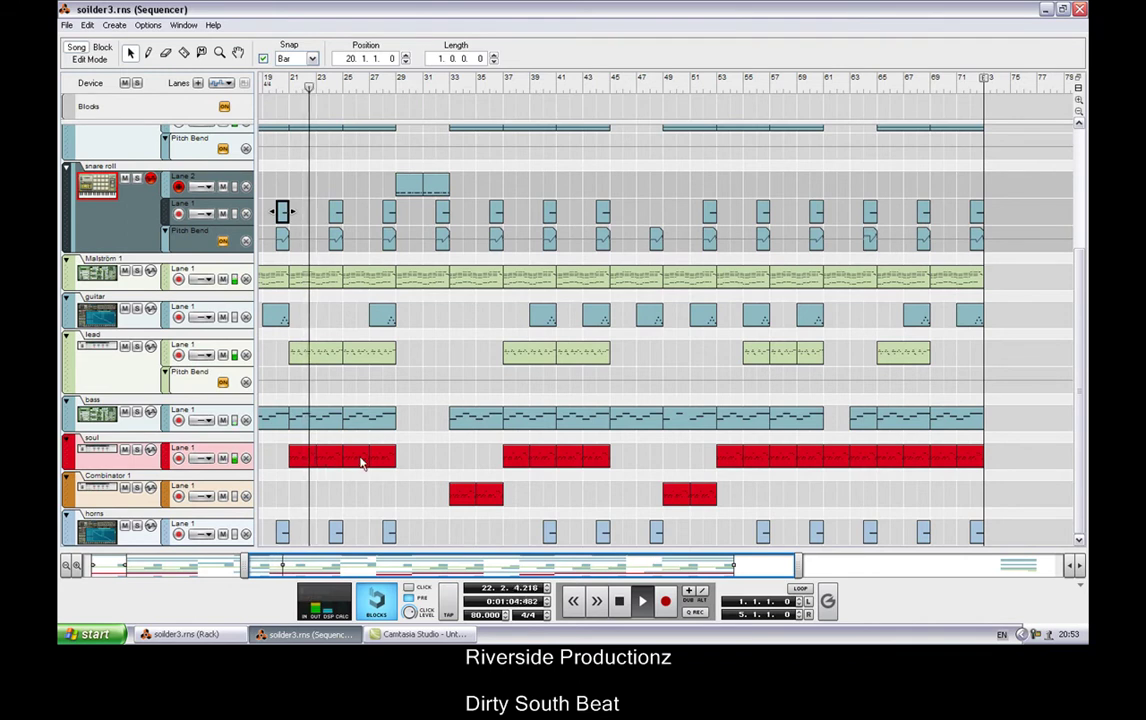
{"action": "double_click", "coordinate": [336, 460]}
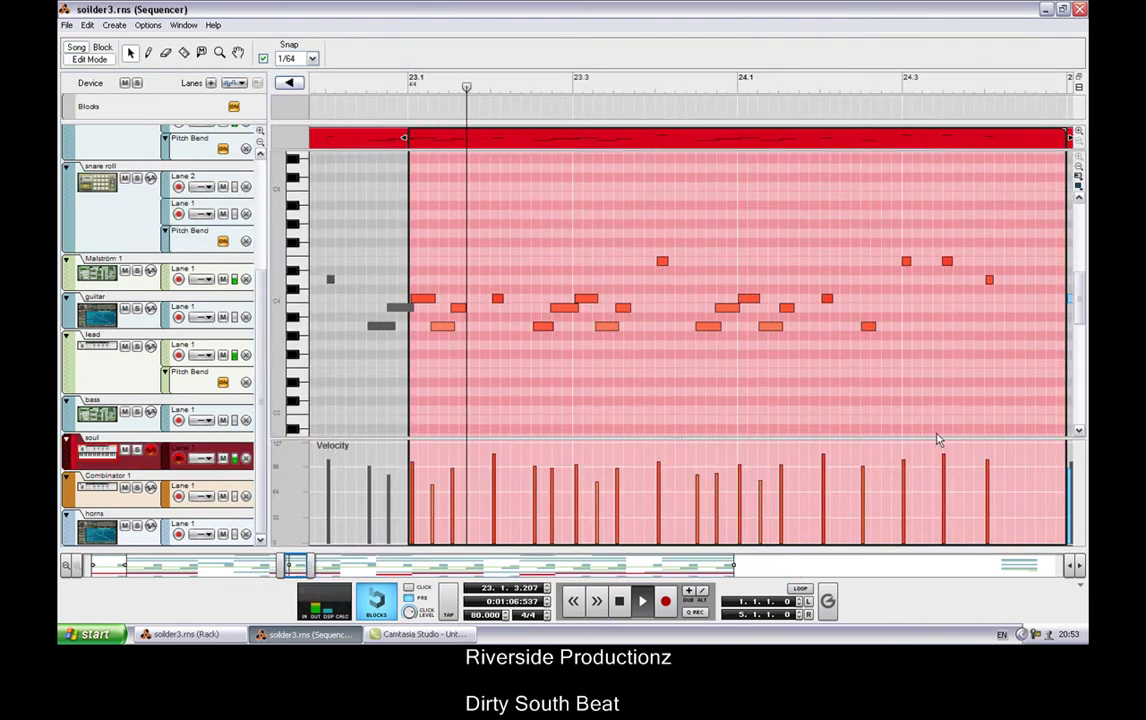
{"action": "left_click", "coordinate": [90, 60]}
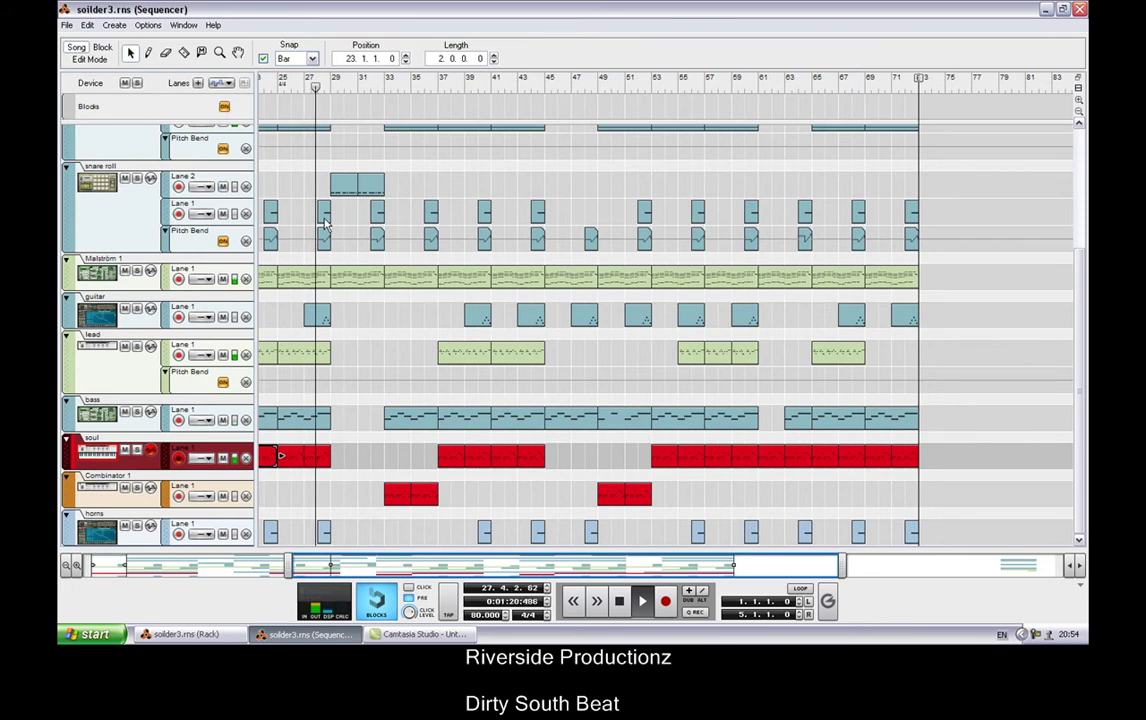
{"action": "scroll", "coordinate": [327, 222], "scroll_direction": "up", "scroll_amount": 5}
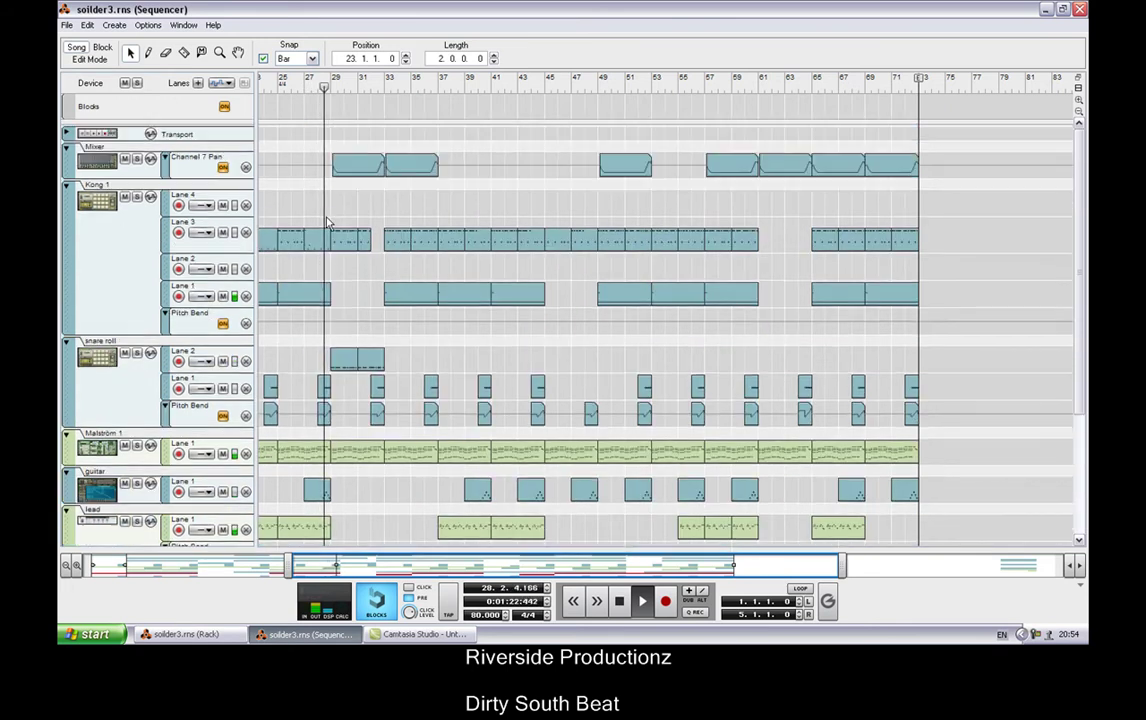
{"action": "scroll", "coordinate": [327, 222], "scroll_direction": "down", "scroll_amount": 5}
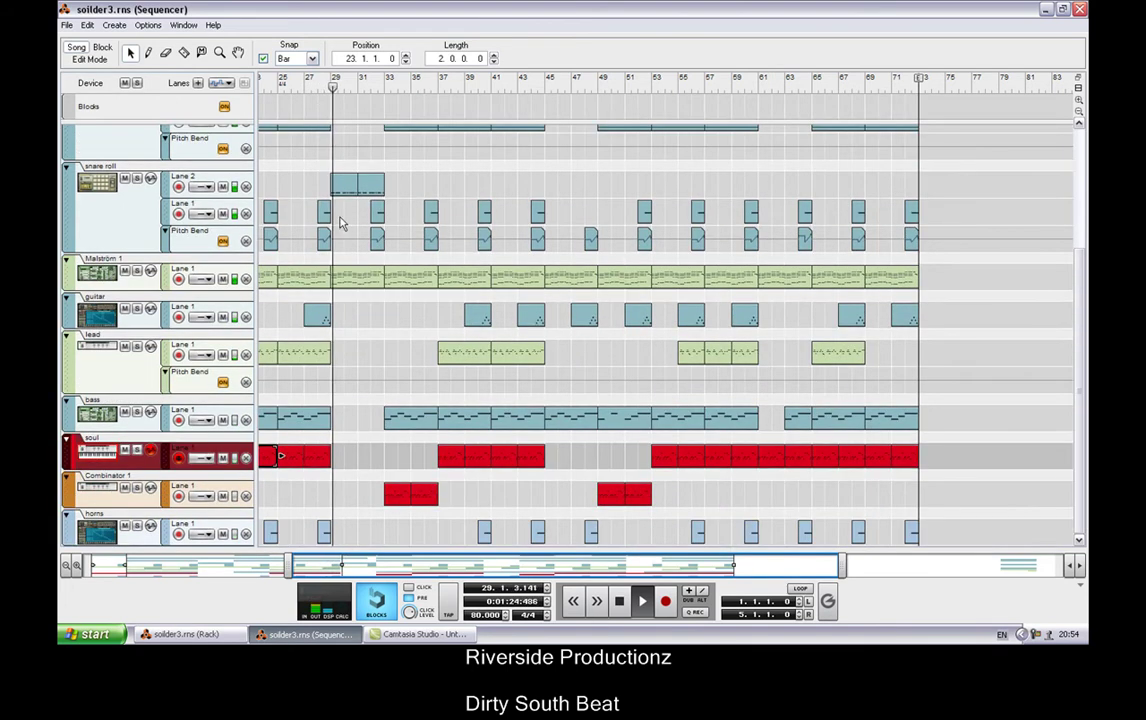
{"action": "scroll", "coordinate": [502, 322], "scroll_direction": "up", "scroll_amount": 5}
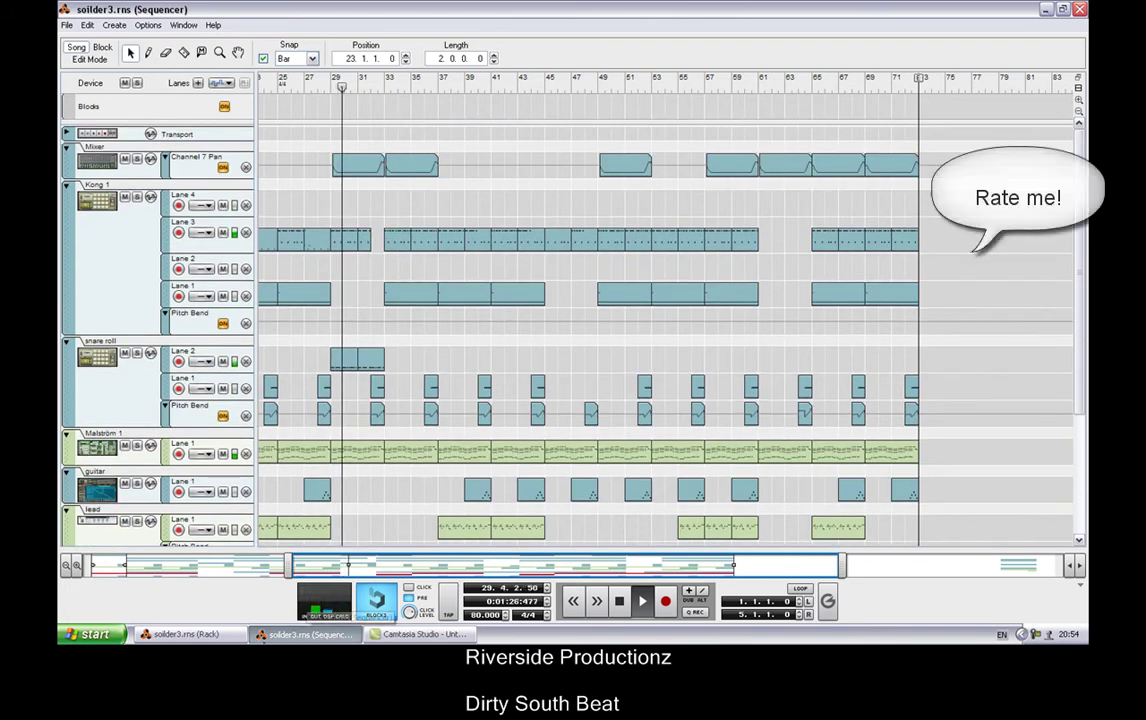
Switch to the Rack window to look through the synths, drum machines and mixer, and return to the Sequencer window
{"action": "key", "text": "alt+Tab"}
{"action": "scroll", "coordinate": [321, 496], "scroll_direction": "up", "scroll_amount": 15}
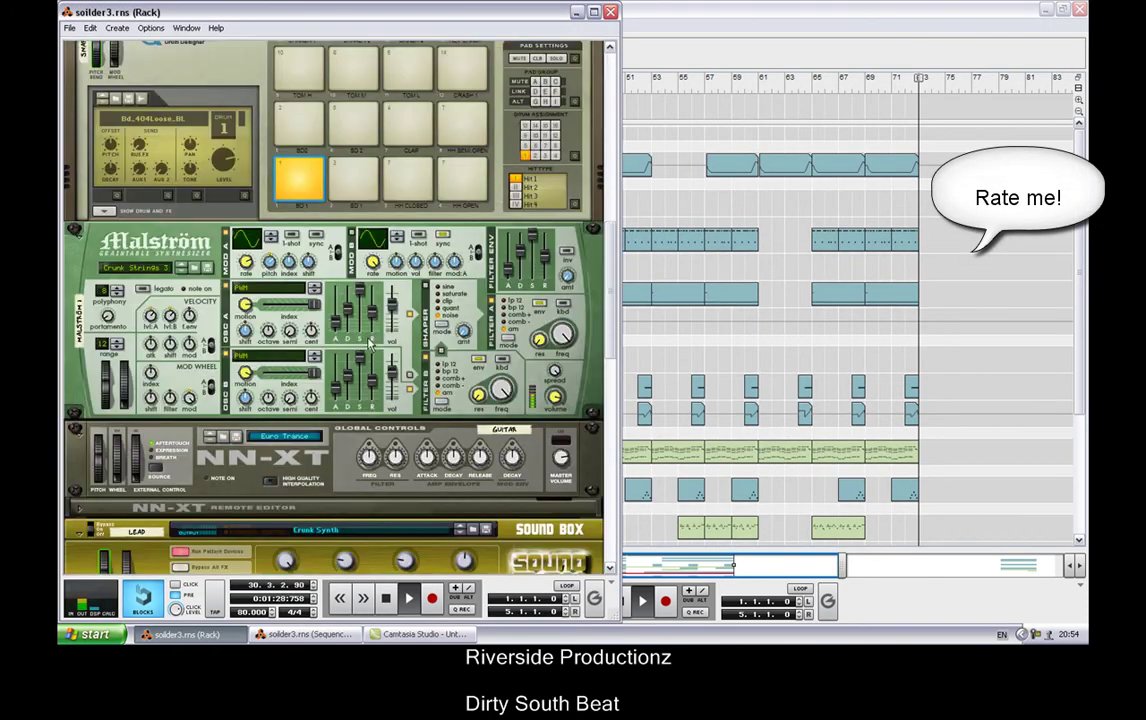
{"action": "scroll", "coordinate": [368, 344], "scroll_direction": "up", "scroll_amount": 7}
{"action": "scroll", "coordinate": [368, 344], "scroll_direction": "up", "scroll_amount": 6}
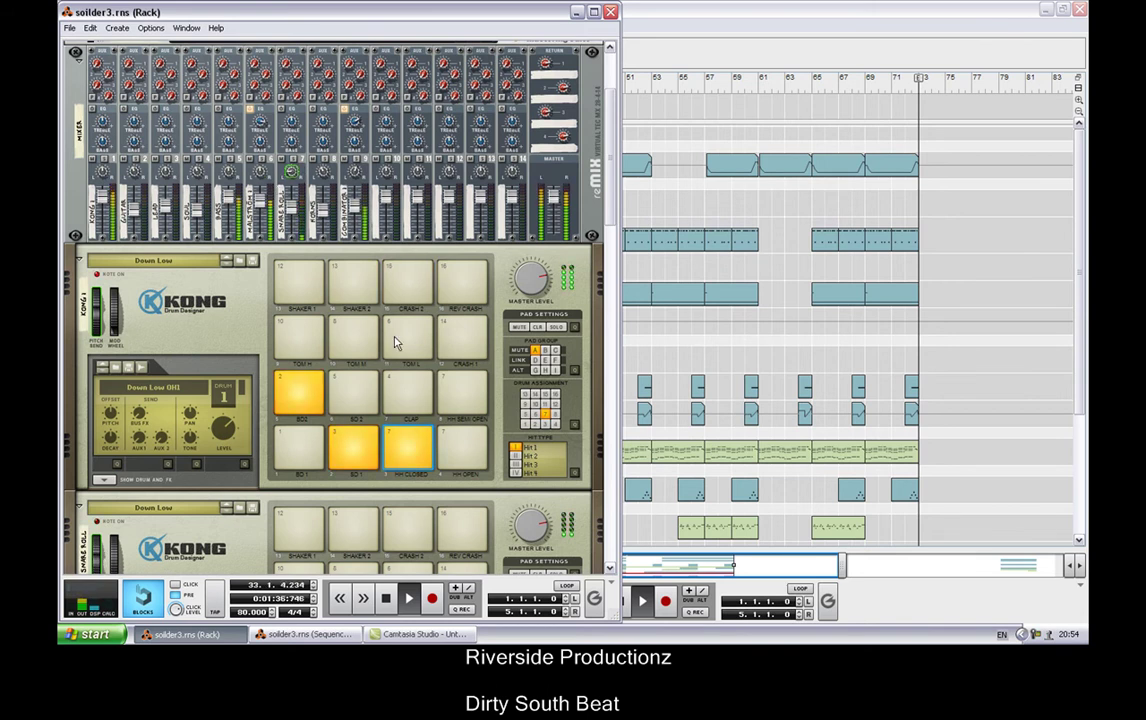
{"action": "scroll", "coordinate": [396, 340], "scroll_direction": "down", "scroll_amount": 3}
{"action": "left_click", "coordinate": [686, 325]}
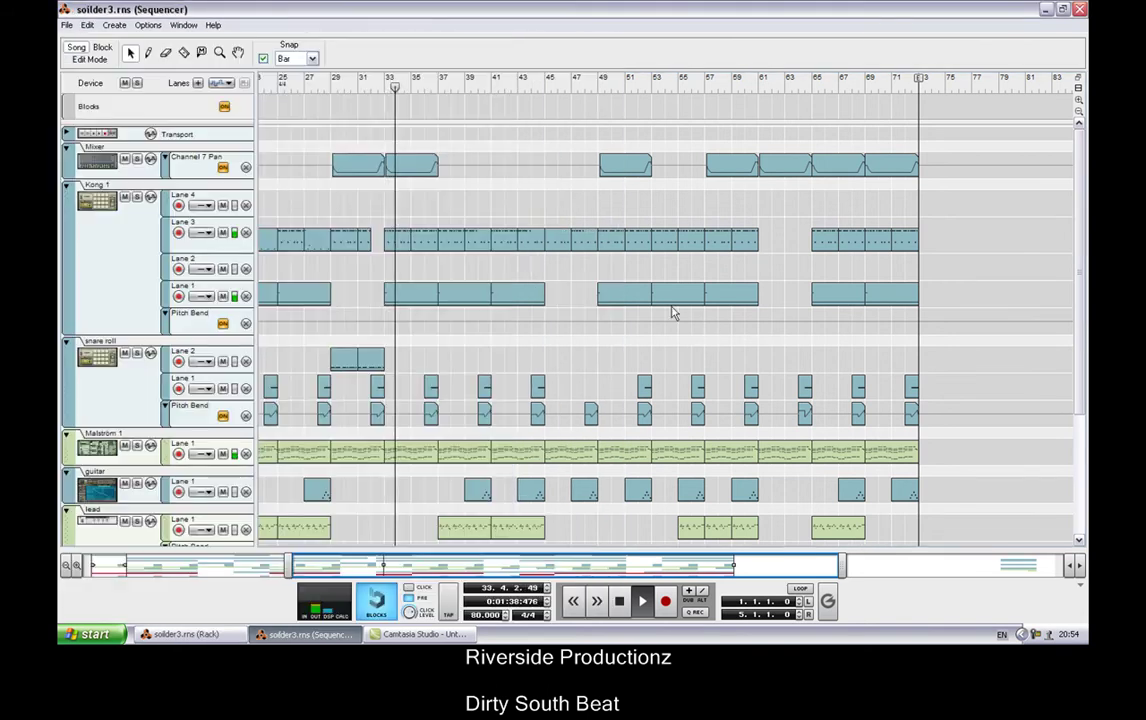
Open the Kong 1 clip at bar 33 in Lane 1, examine its closed hi-hat notes and velocities, and return to the arrangement
{"action": "left_click", "coordinate": [425, 240]}
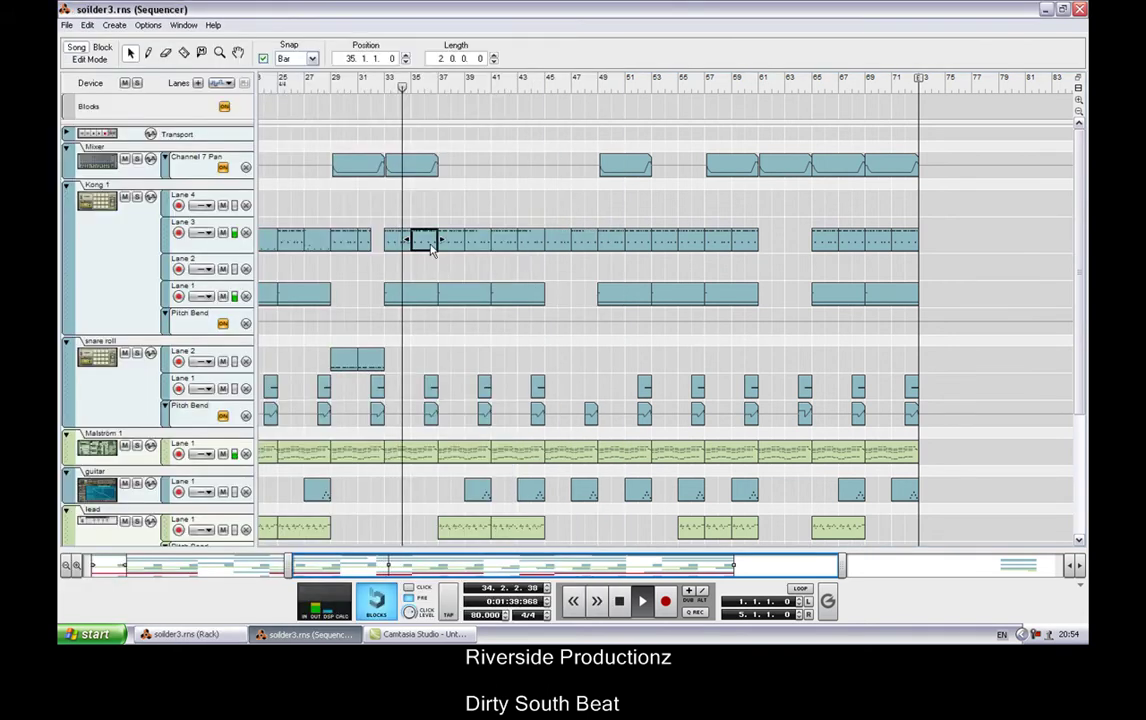
{"action": "double_click", "coordinate": [413, 302]}
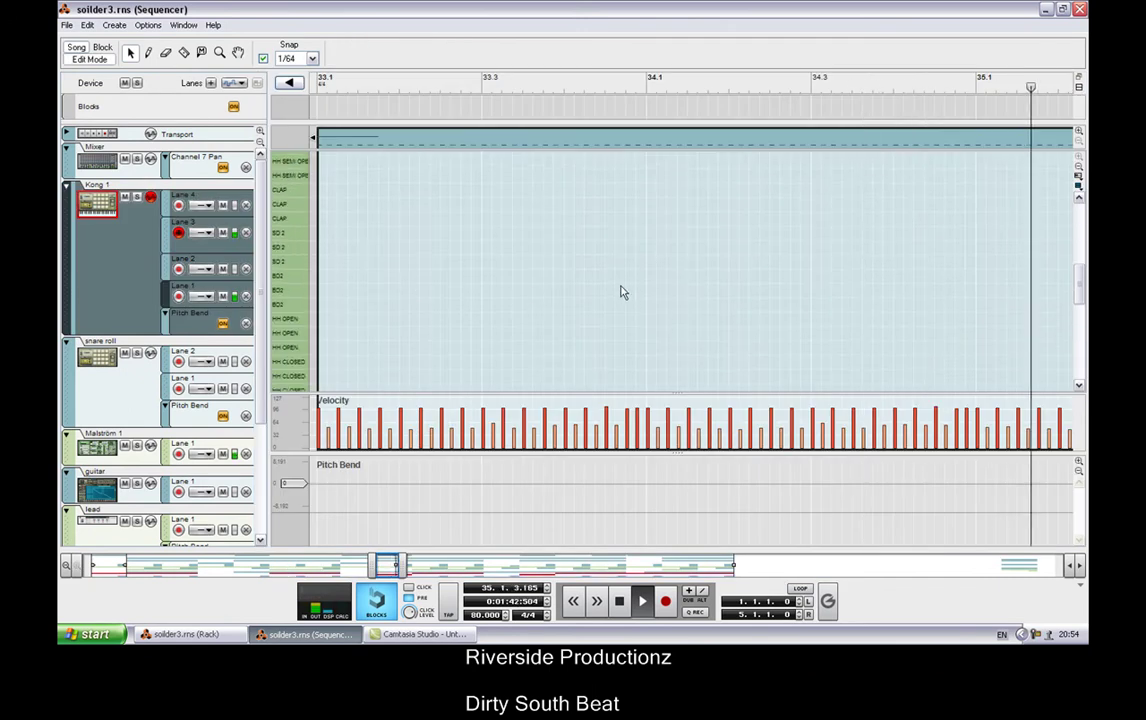
{"action": "scroll", "coordinate": [620, 292], "scroll_direction": "down", "scroll_amount": 3}
{"action": "left_click", "coordinate": [1080, 566]}
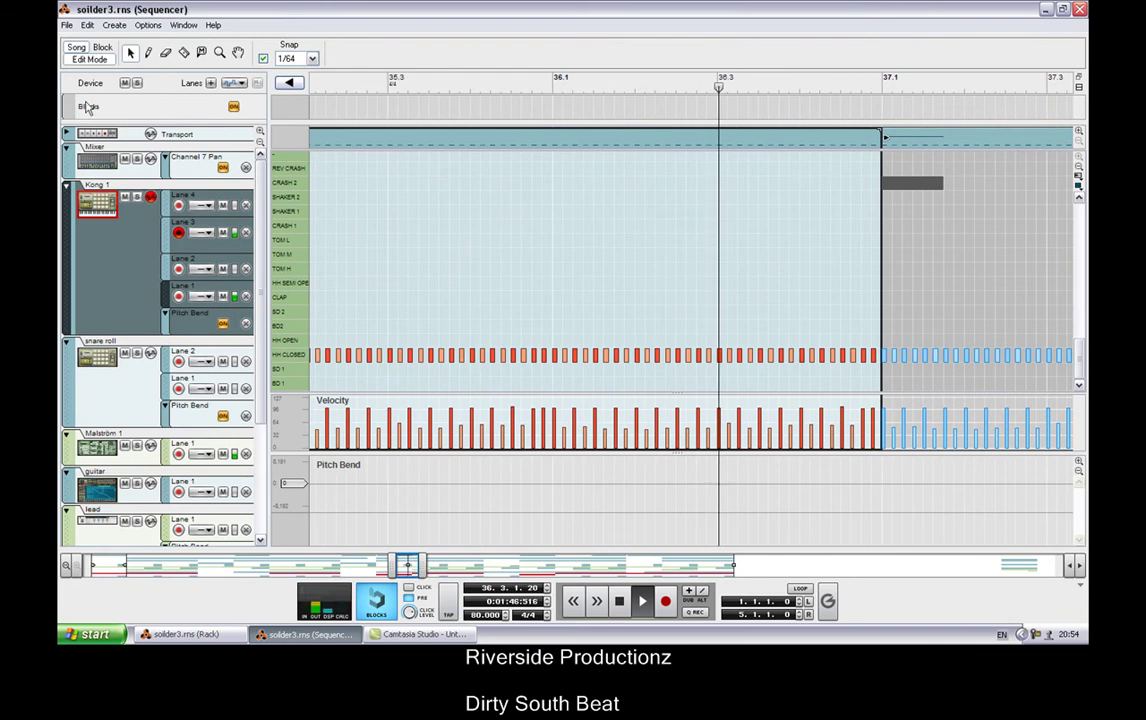
{"action": "left_click", "coordinate": [82, 61]}
Look over the clip layout of all tracks from Kong 1 down to horns while the song plays
{"action": "scroll", "coordinate": [375, 233], "scroll_direction": "down", "scroll_amount": 3}
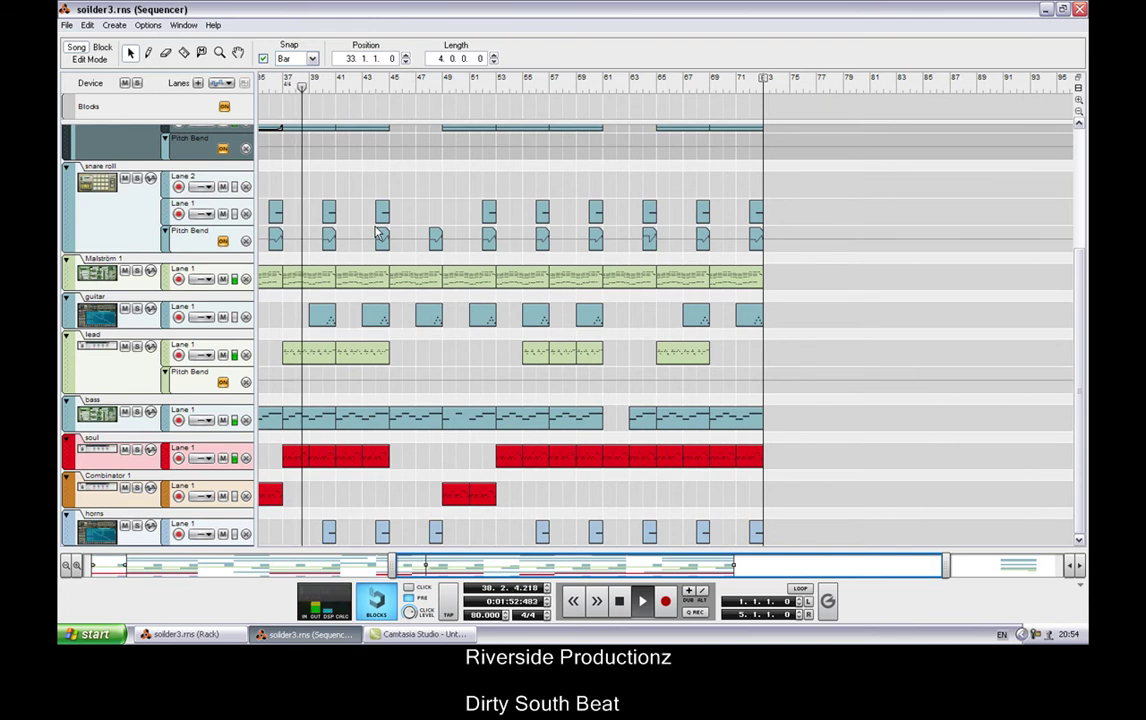
{"action": "scroll", "coordinate": [378, 233], "scroll_direction": "up", "scroll_amount": 4}
{"action": "scroll", "coordinate": [378, 233], "scroll_direction": "down", "scroll_amount": 3}
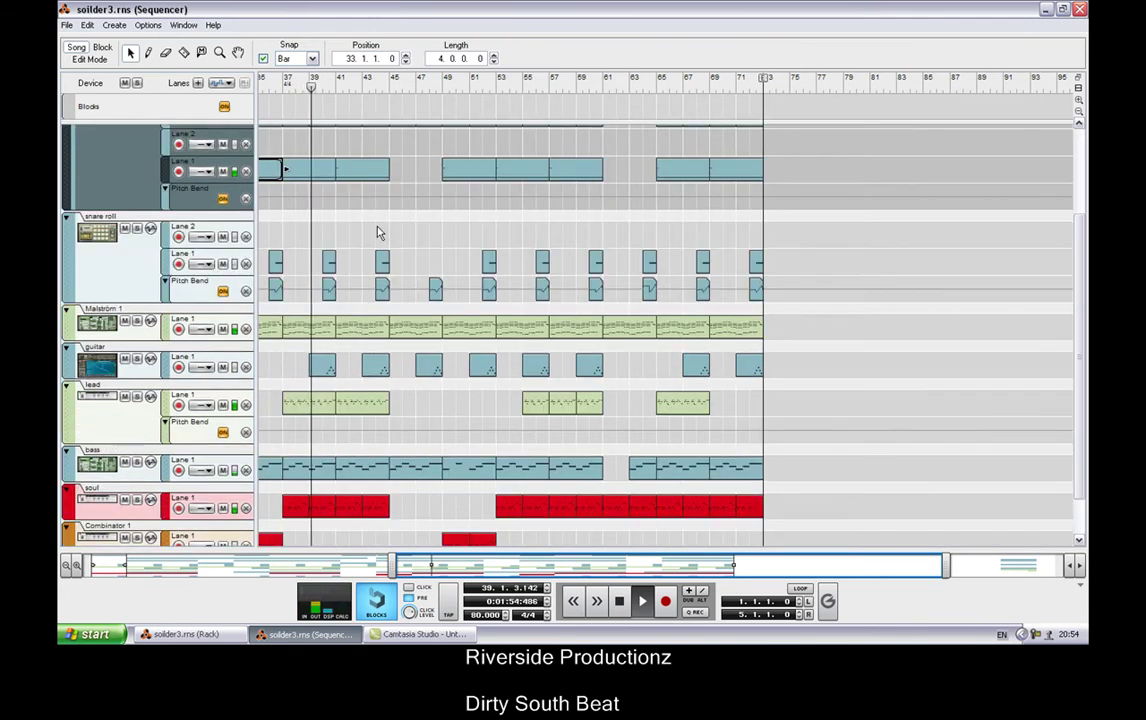
{"action": "scroll", "coordinate": [378, 233], "scroll_direction": "up", "scroll_amount": 3}
{"action": "scroll", "coordinate": [378, 233], "scroll_direction": "down", "scroll_amount": 3}
{"action": "scroll", "coordinate": [378, 233], "scroll_direction": "up", "scroll_amount": 2}
{"action": "scroll", "coordinate": [378, 232], "scroll_direction": "down", "scroll_amount": 3}
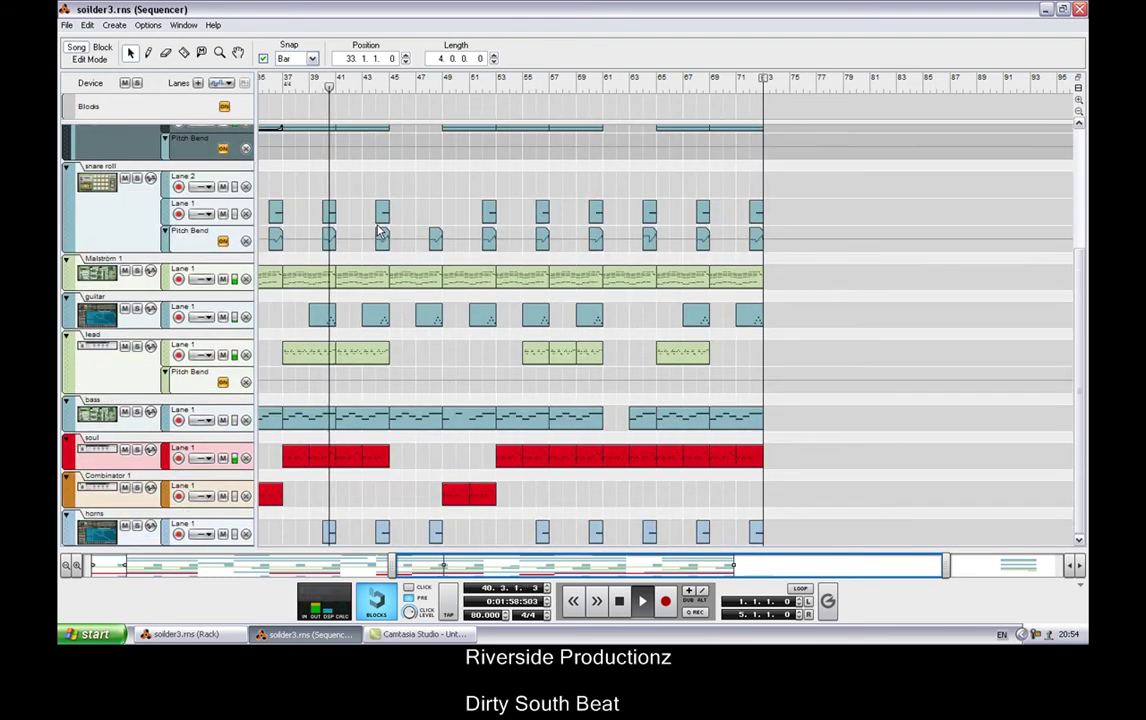
{"action": "scroll", "coordinate": [378, 233], "scroll_direction": "up", "scroll_amount": 3}
{"action": "scroll", "coordinate": [378, 233], "scroll_direction": "down", "scroll_amount": 3}
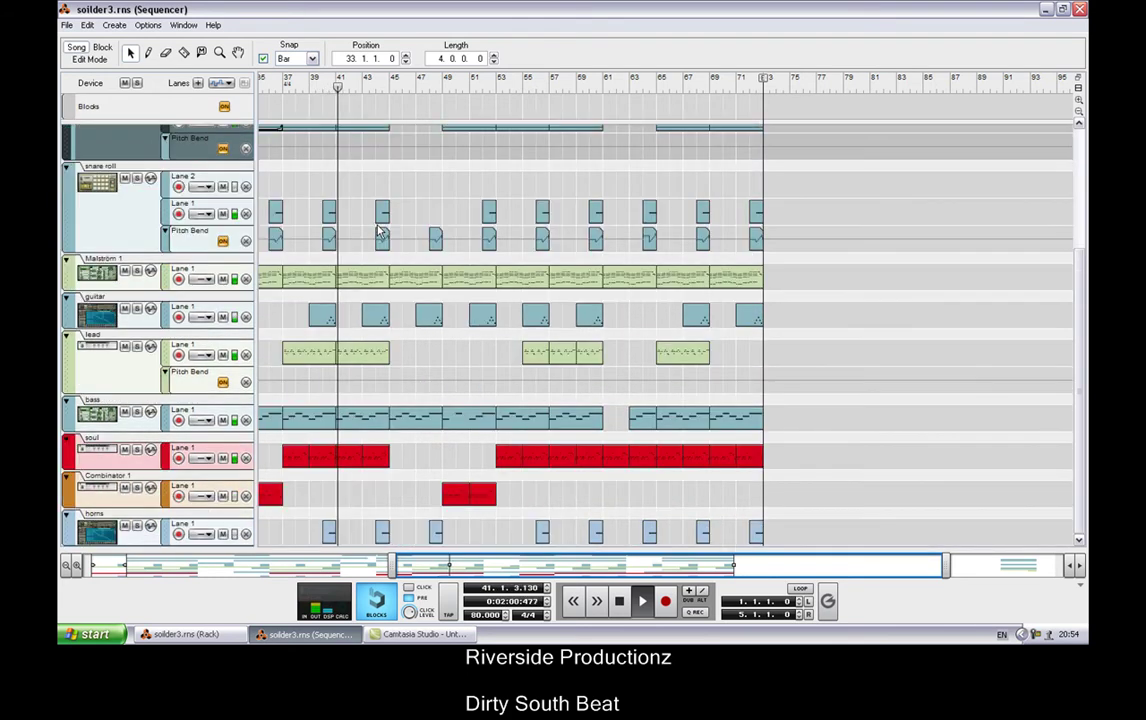
{"action": "scroll", "coordinate": [378, 232], "scroll_direction": "up", "scroll_amount": 3}
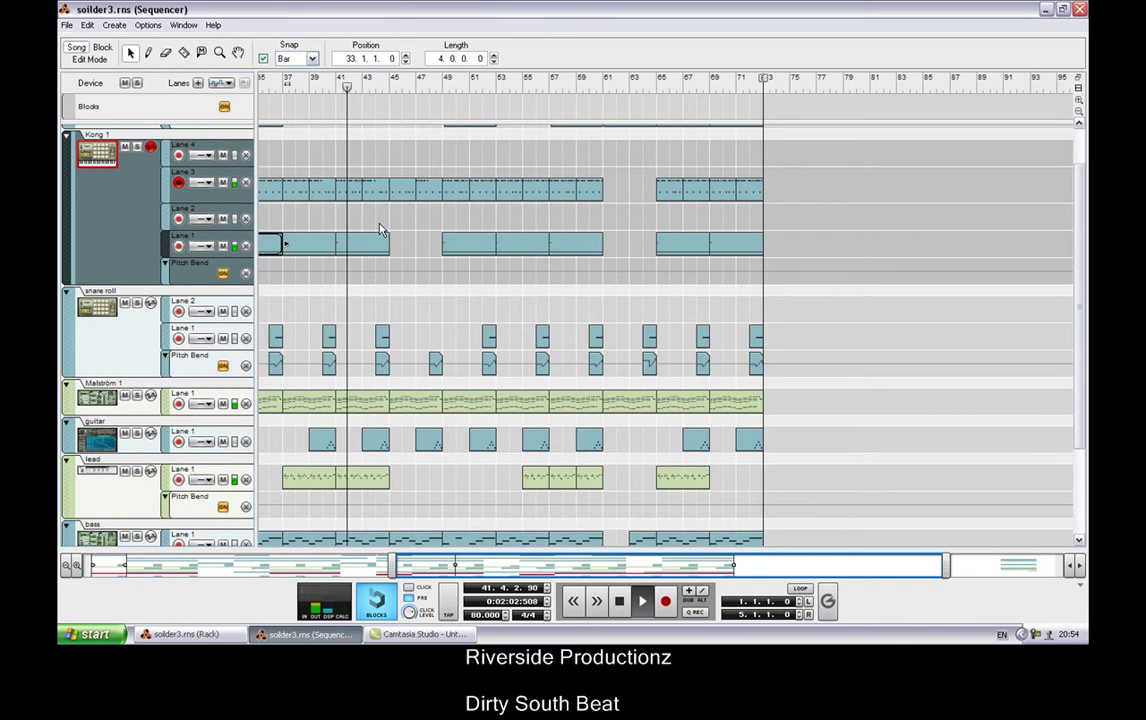
Open the Kong 1 clip at bar 45 in Lane 3, examine its SD 1 notes and velocities, and return to the arrangement
{"action": "scroll", "coordinate": [379, 230], "scroll_direction": "up", "scroll_amount": 1}
{"action": "scroll", "coordinate": [378, 230], "scroll_direction": "down", "scroll_amount": 3}
{"action": "scroll", "coordinate": [378, 230], "scroll_direction": "up", "scroll_amount": 3}
{"action": "scroll", "coordinate": [378, 230], "scroll_direction": "down", "scroll_amount": 4}
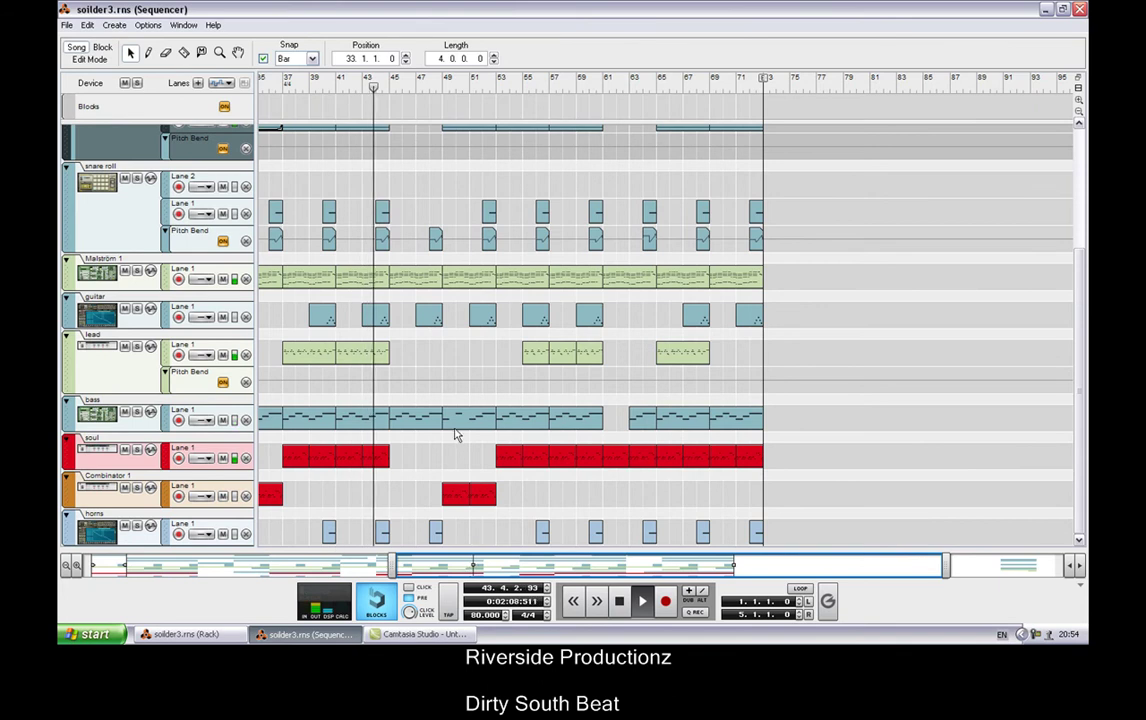
{"action": "scroll", "coordinate": [478, 401], "scroll_direction": "up", "scroll_amount": 3}
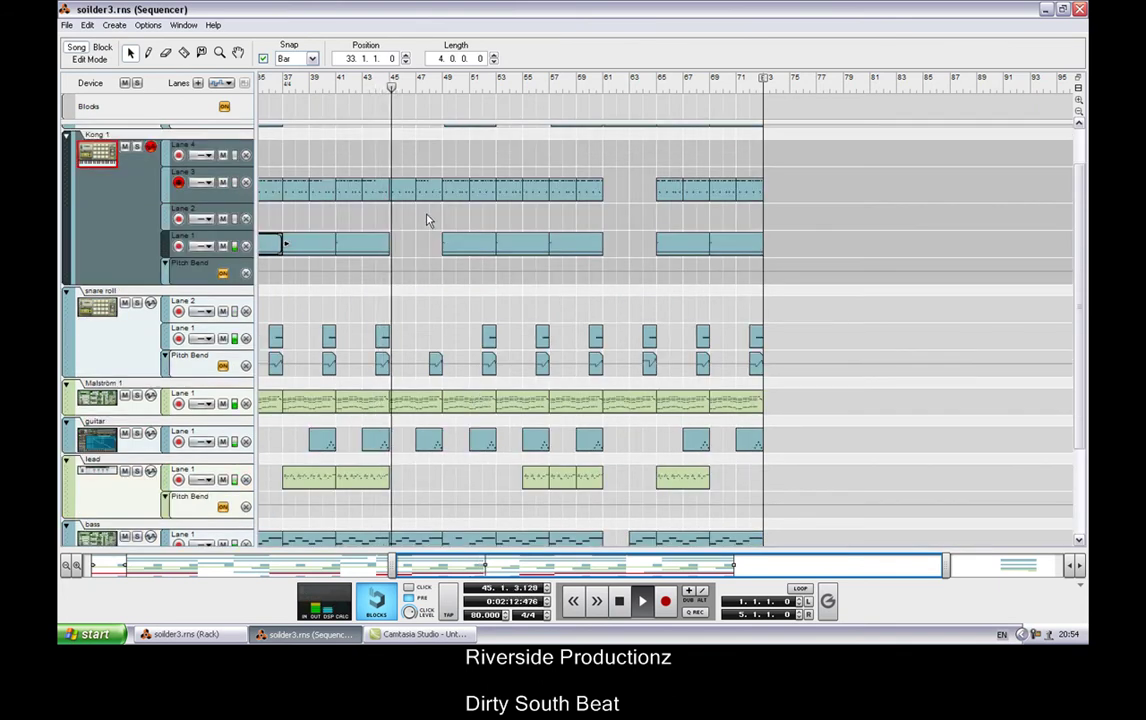
{"action": "double_click", "coordinate": [398, 190]}
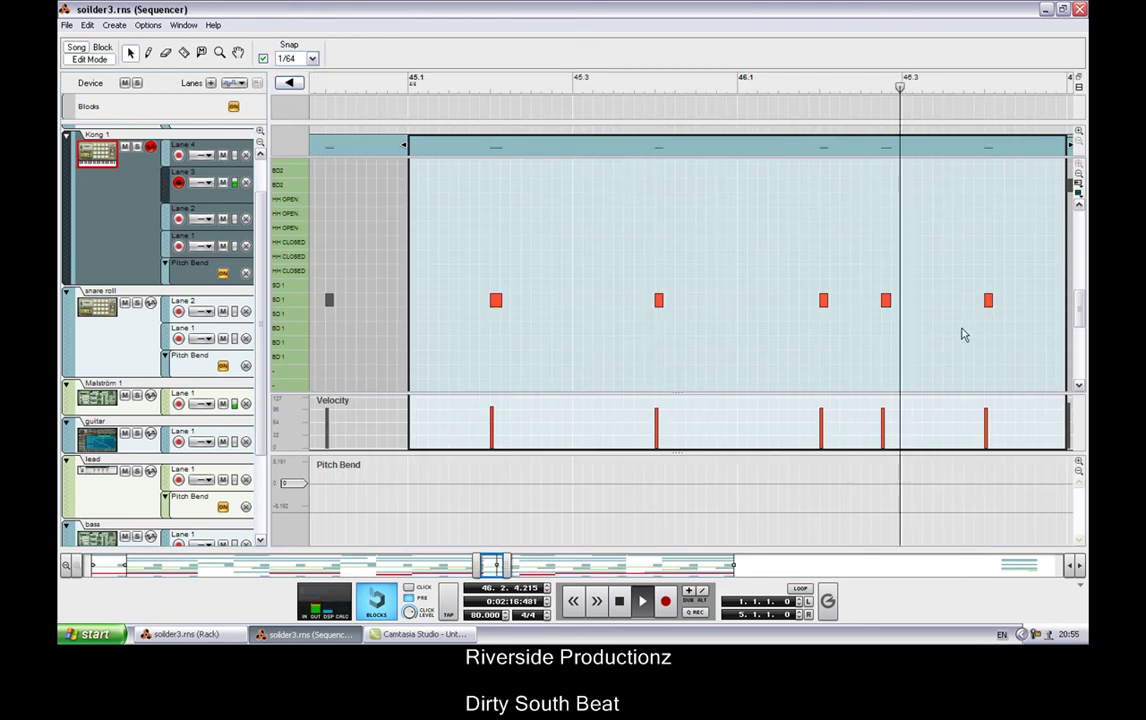
{"action": "left_click", "coordinate": [296, 58]}
{"action": "left_click", "coordinate": [296, 72]}
{"action": "left_click", "coordinate": [104, 61]}
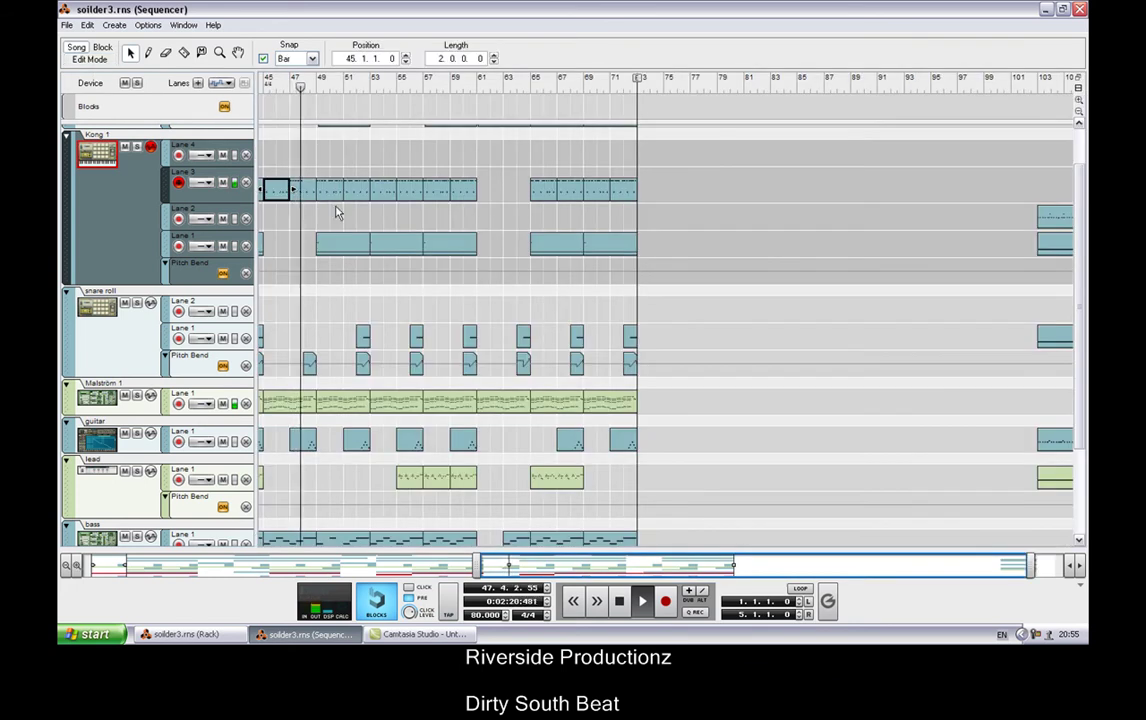
Open the Kong 1 clip at bar 49 in Lane 3, examine its BD2 and SD 1 hits, and return to the arrangement
{"action": "scroll", "coordinate": [340, 205], "scroll_direction": "down", "scroll_amount": 3}
{"action": "scroll", "coordinate": [366, 235], "scroll_direction": "up", "scroll_amount": 4}
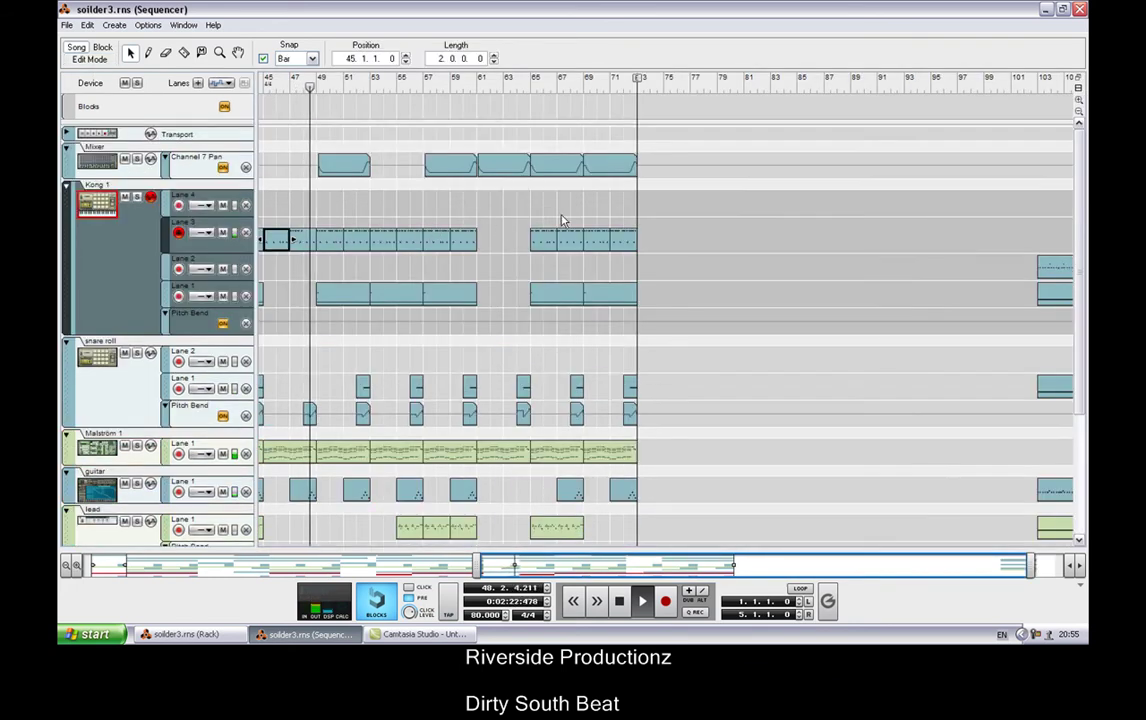
{"action": "double_click", "coordinate": [331, 249]}
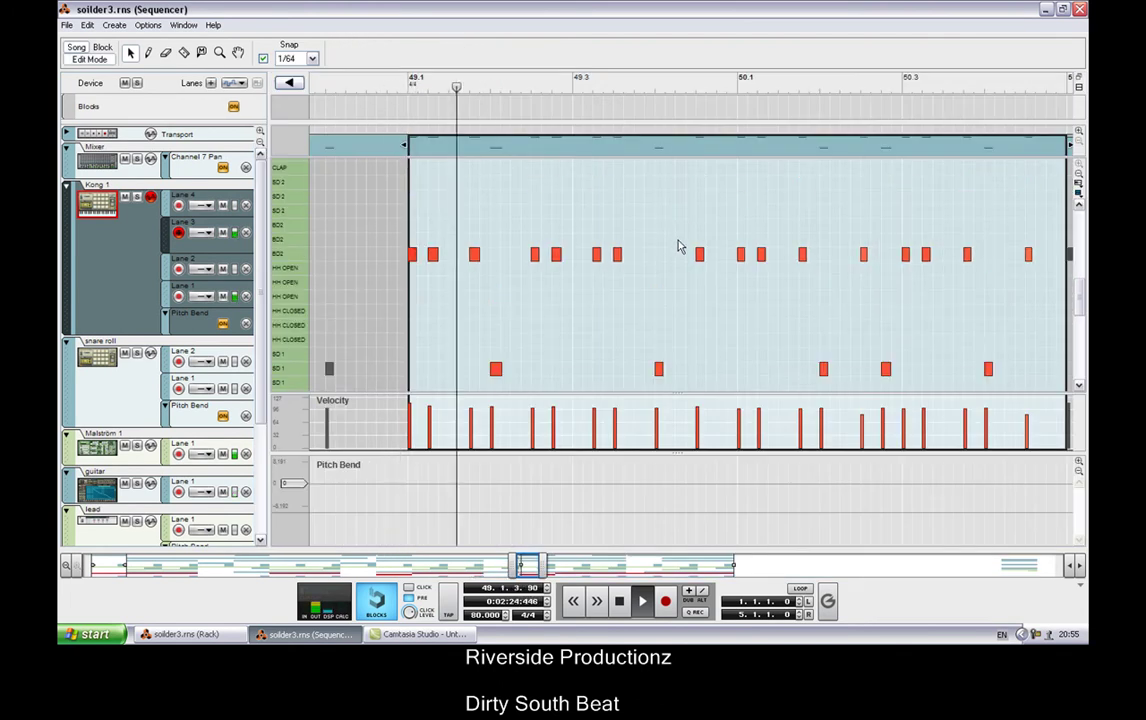
{"action": "scroll", "coordinate": [658, 247], "scroll_direction": "up", "scroll_amount": 3}
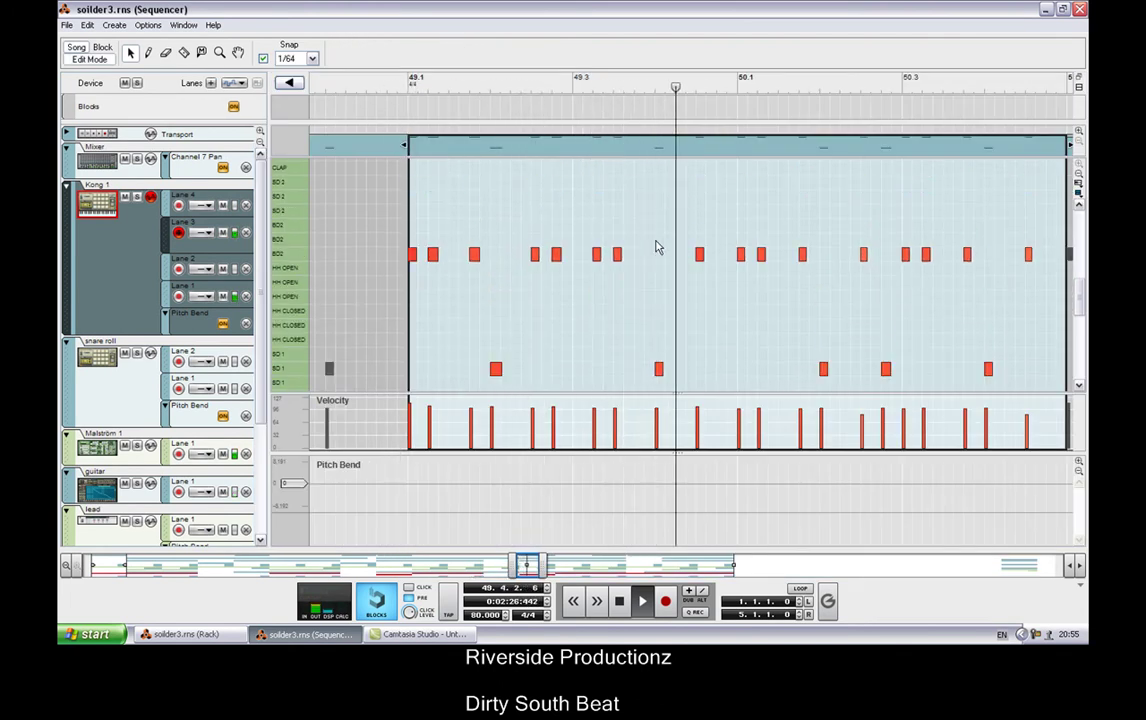
{"action": "left_click", "coordinate": [89, 59]}
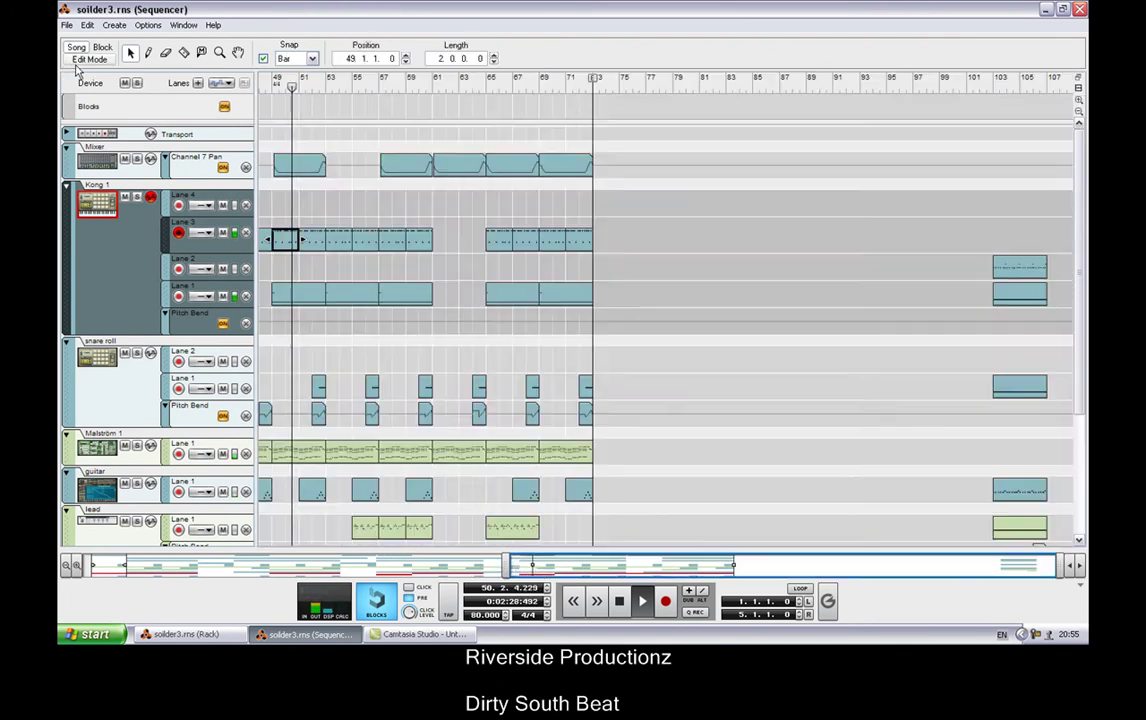
Open the snare roll clip at bar 52 in Lane 1, examine its SD 2 notes, velocities and pitch bend, and return to the arrangement
{"action": "scroll", "coordinate": [420, 262], "scroll_direction": "down", "scroll_amount": 3}
{"action": "scroll", "coordinate": [420, 262], "scroll_direction": "down", "scroll_amount": 2}
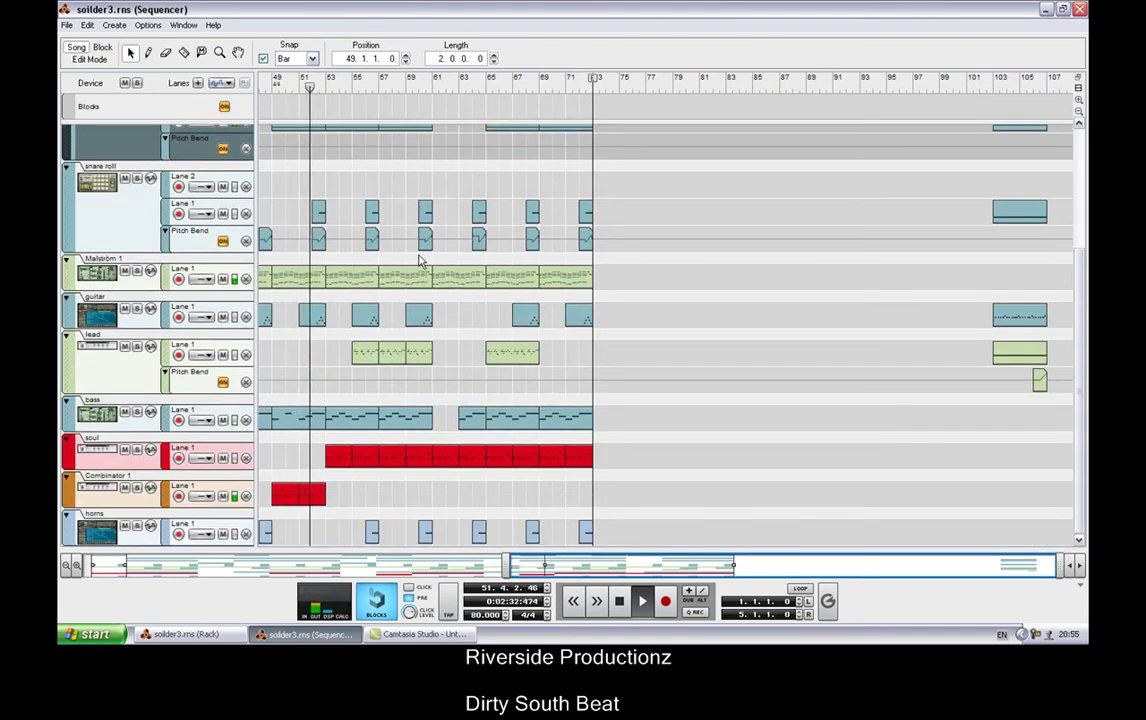
{"action": "double_click", "coordinate": [318, 211]}
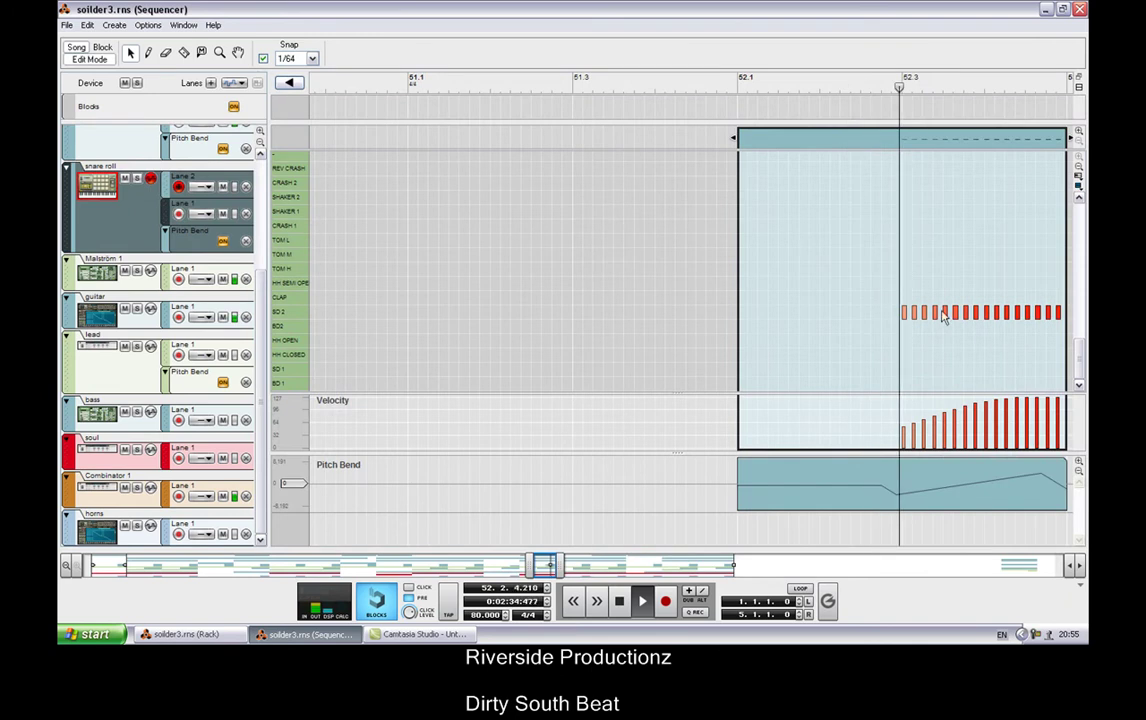
{"action": "left_click", "coordinate": [85, 59]}
{"action": "scroll", "coordinate": [416, 259], "scroll_direction": "up", "scroll_amount": 4}
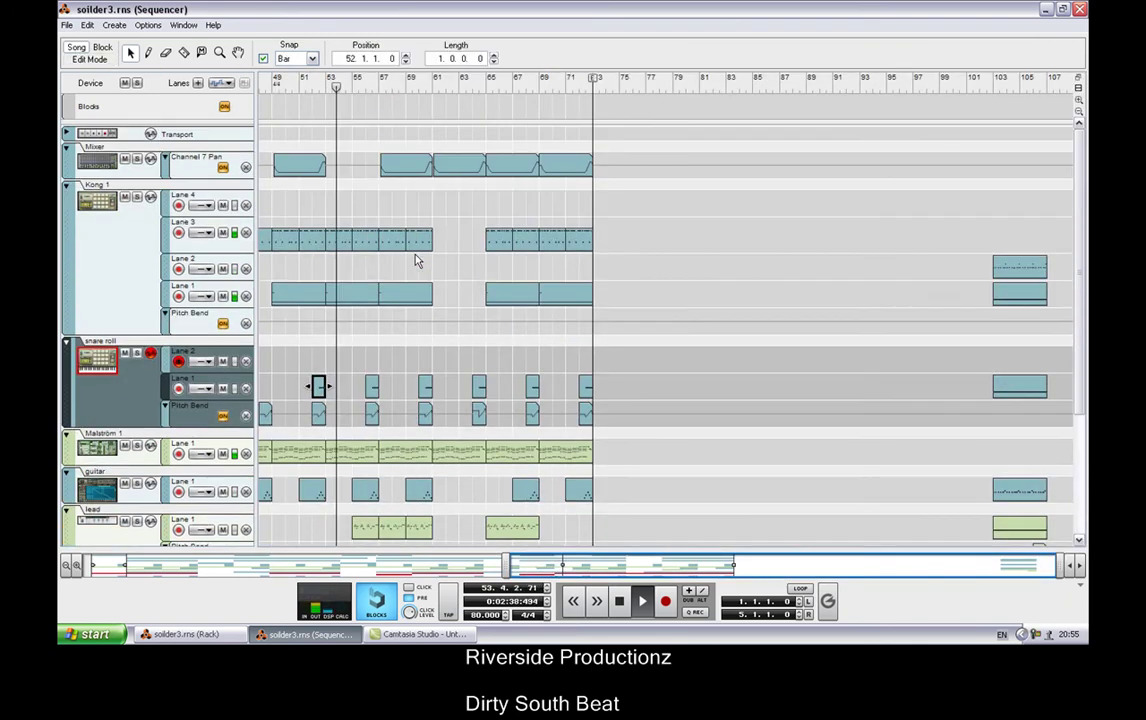
Look over the clips on all tracks from the Mixer down to horns between bars 53 and 64 during playback
{"action": "scroll", "coordinate": [414, 261], "scroll_direction": "down", "scroll_amount": 3}
{"action": "scroll", "coordinate": [413, 262], "scroll_direction": "up", "scroll_amount": 4}
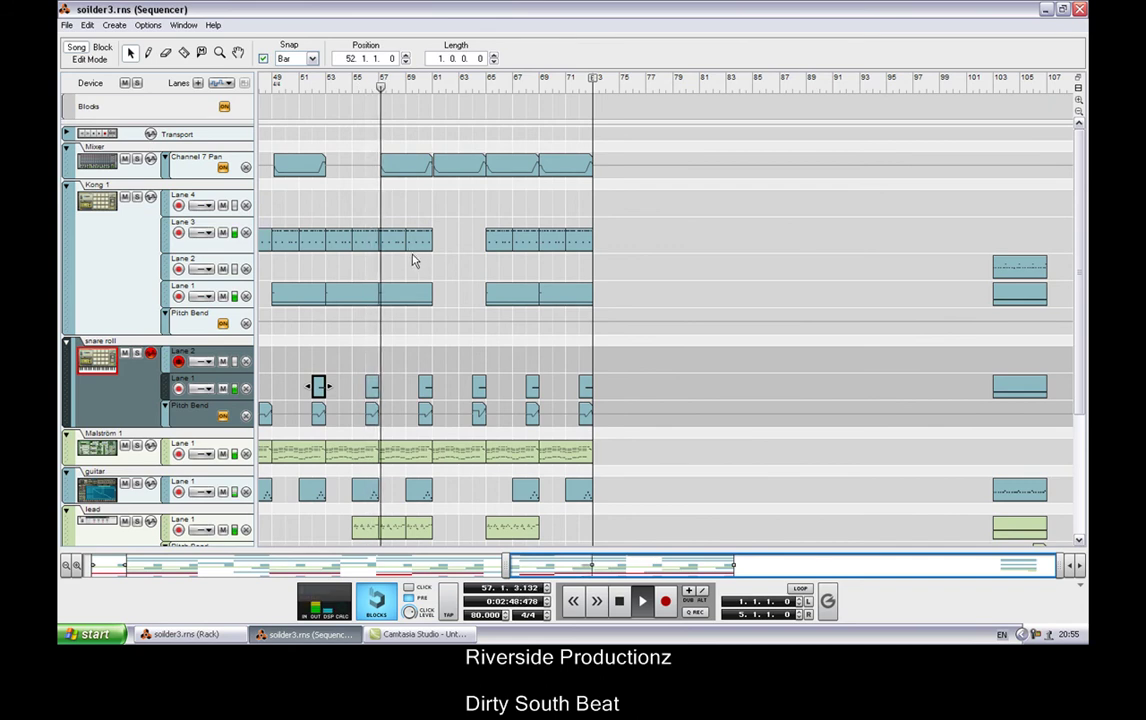
{"action": "scroll", "coordinate": [414, 258], "scroll_direction": "down", "scroll_amount": 5}
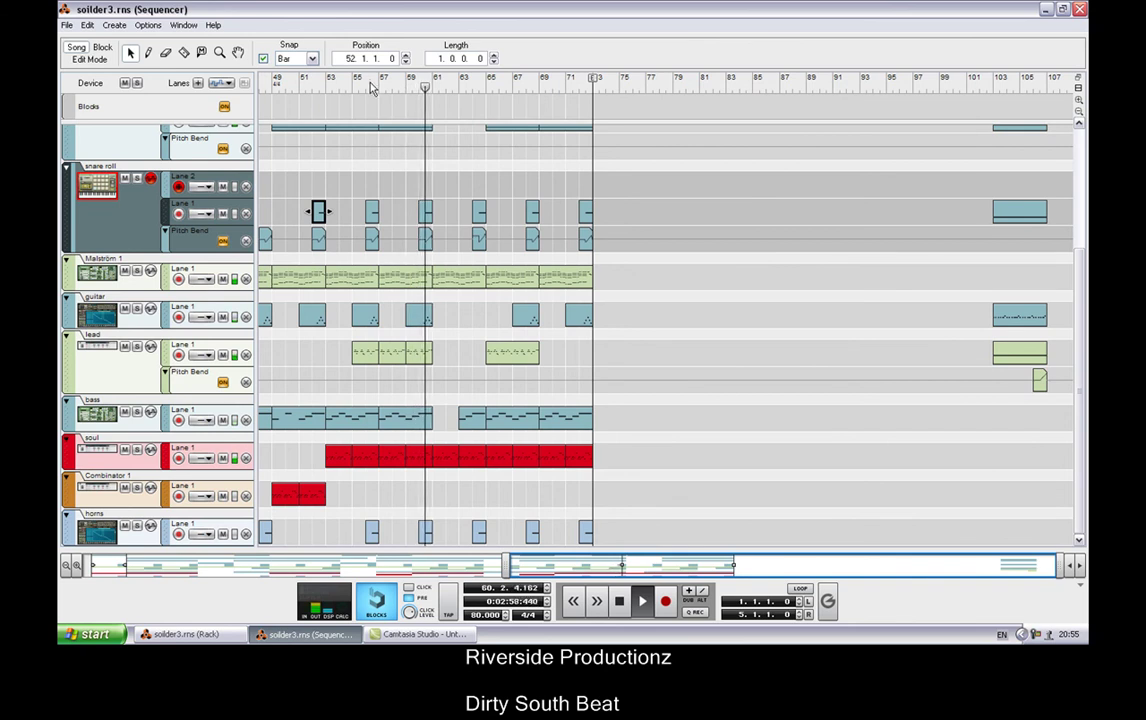
{"action": "scroll", "coordinate": [545, 256], "scroll_direction": "up", "scroll_amount": 3}
{"action": "scroll", "coordinate": [543, 264], "scroll_direction": "down", "scroll_amount": 3}
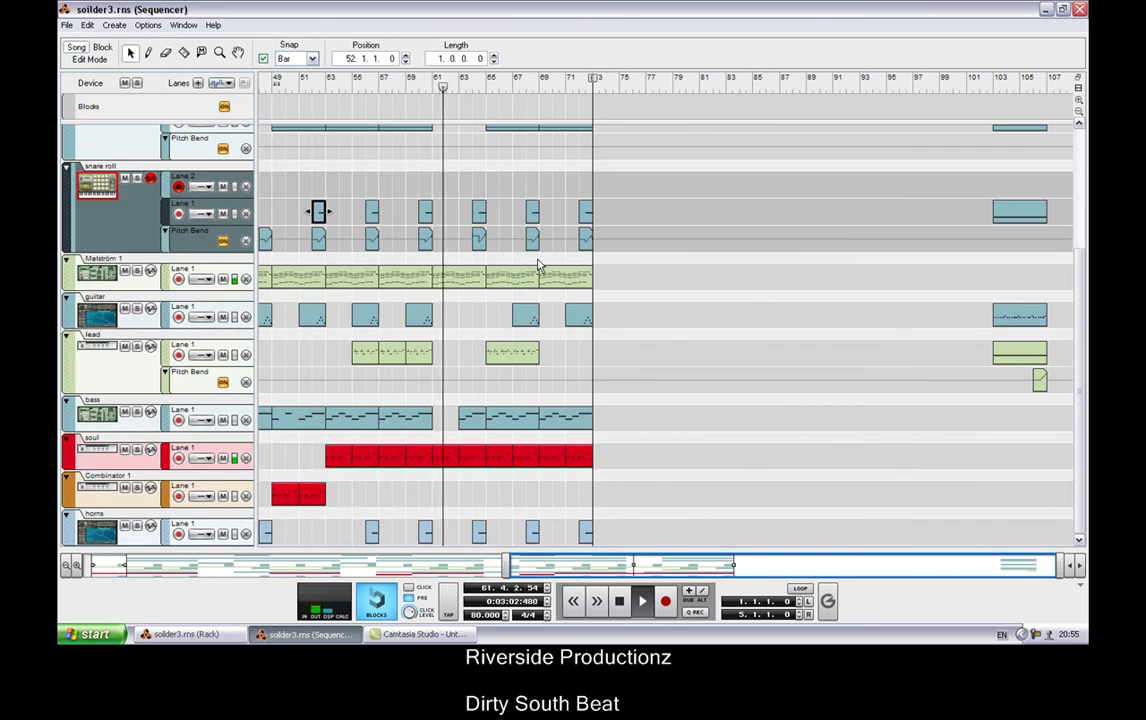
{"action": "scroll", "coordinate": [538, 265], "scroll_direction": "up", "scroll_amount": 3}
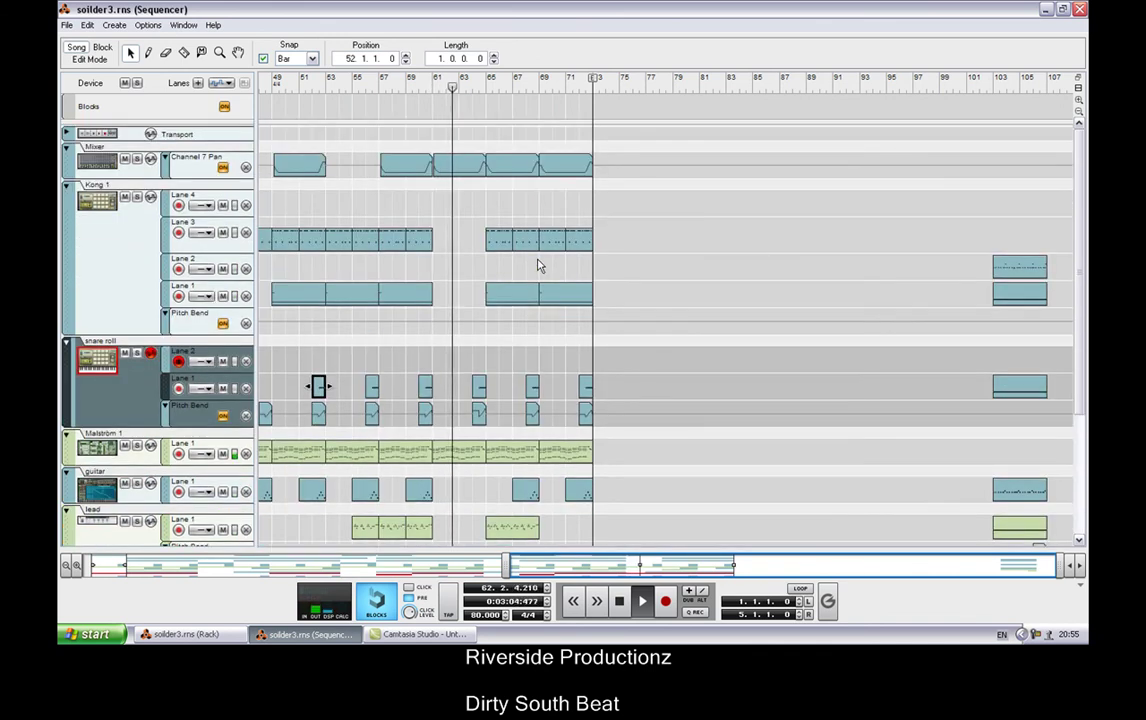
{"action": "scroll", "coordinate": [536, 266], "scroll_direction": "down", "scroll_amount": 3}
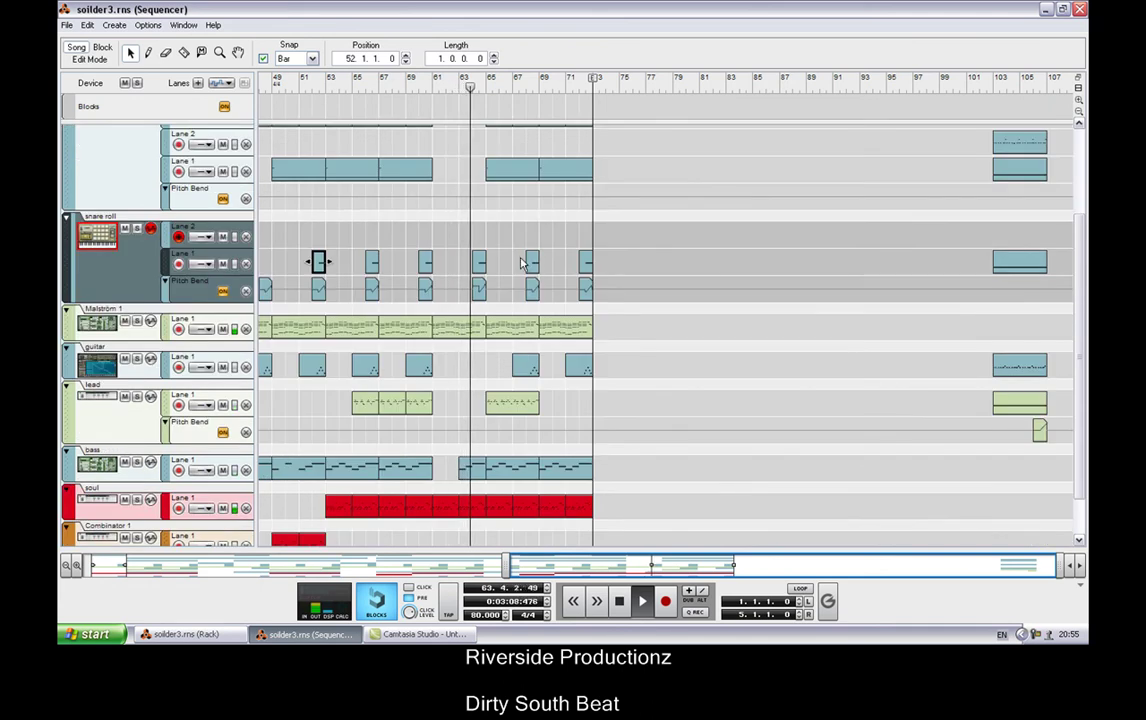
Open the snare roll's Pitch Bend clip at bar 64, examine its automation curve, and return to the arrangement
{"action": "left_click", "coordinate": [482, 291]}
{"action": "double_click", "coordinate": [482, 291]}
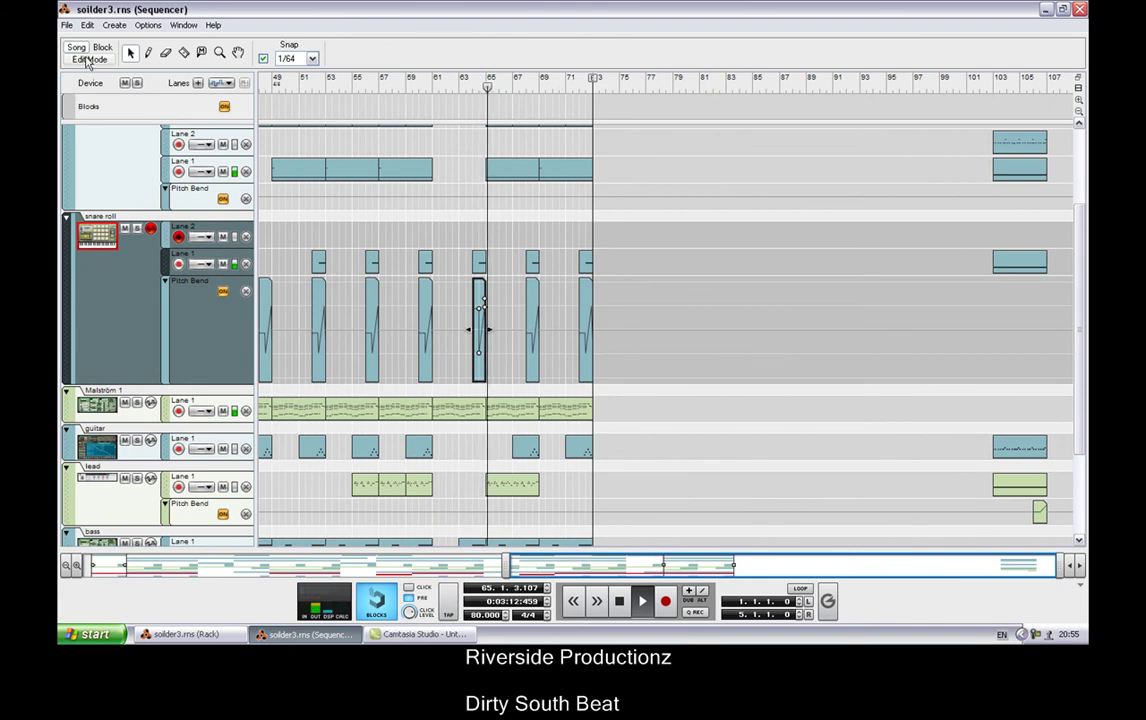
{"action": "left_click", "coordinate": [88, 59]}
{"action": "left_click", "coordinate": [88, 59]}
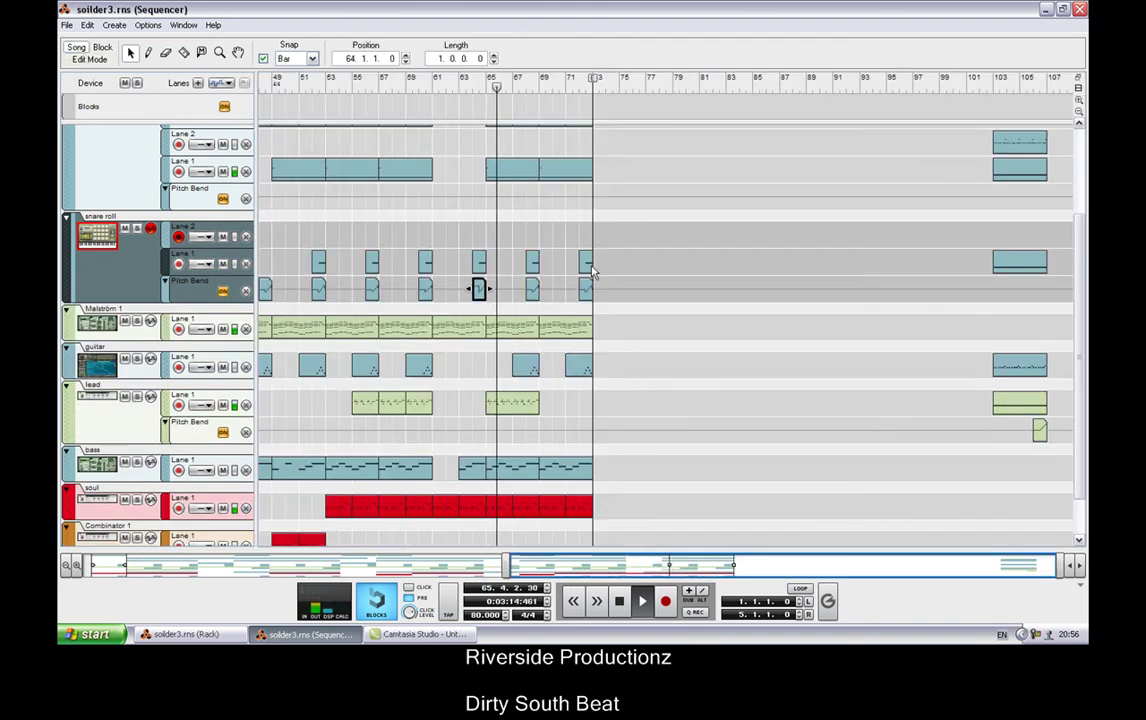
Open the snare roll clip at bar 68 in Lane 1, examine its notes, velocities and pitch bend, and return to the arrangement
{"action": "scroll", "coordinate": [574, 278], "scroll_direction": "down", "scroll_amount": 2}
{"action": "scroll", "coordinate": [566, 276], "scroll_direction": "up", "scroll_amount": 5}
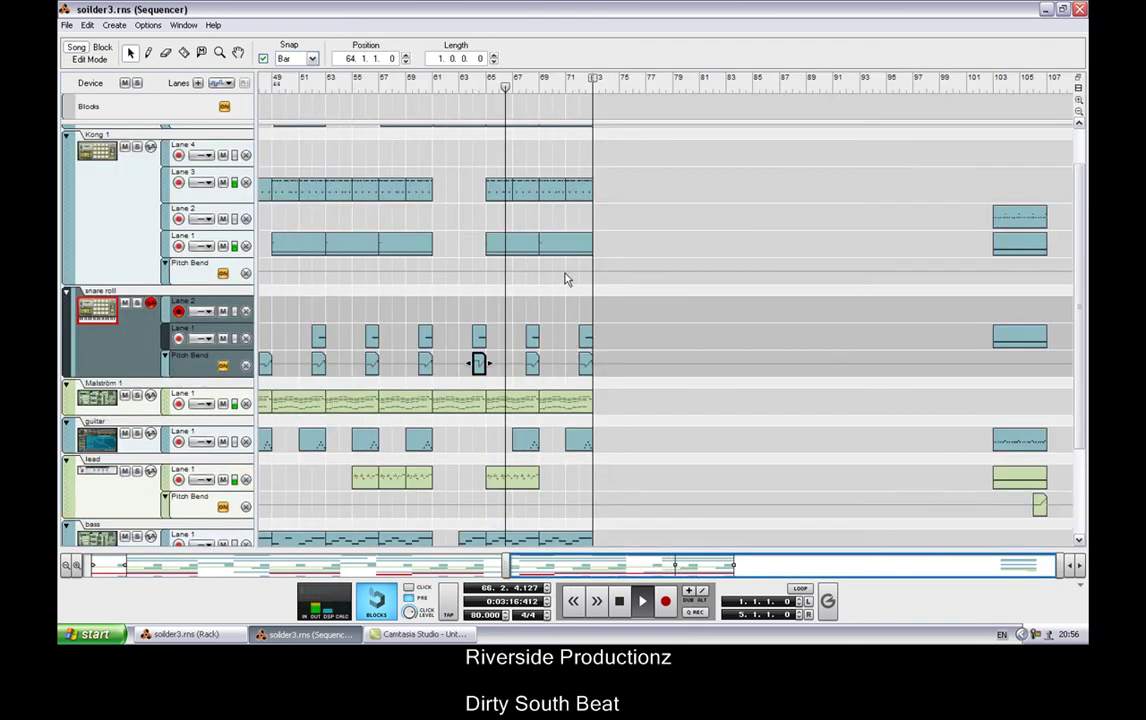
{"action": "scroll", "coordinate": [338, 218], "scroll_direction": "up", "scroll_amount": 2}
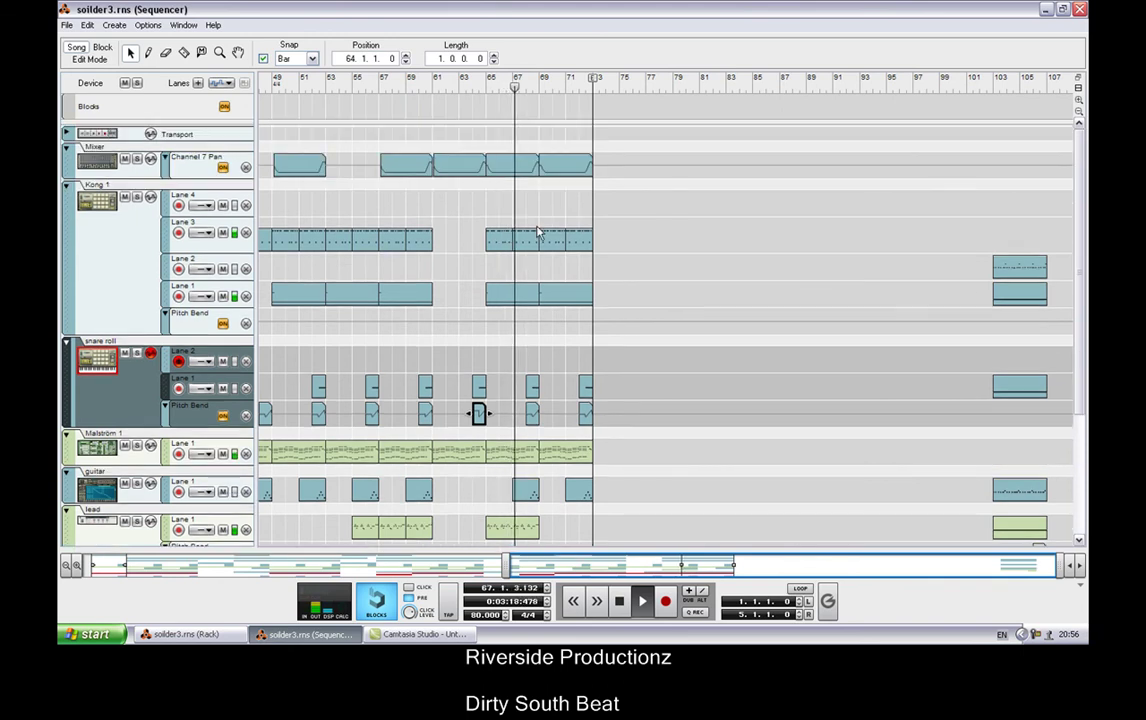
{"action": "scroll", "coordinate": [536, 234], "scroll_direction": "down", "scroll_amount": 4}
{"action": "scroll", "coordinate": [536, 234], "scroll_direction": "down", "scroll_amount": 2}
{"action": "scroll", "coordinate": [535, 233], "scroll_direction": "up", "scroll_amount": 5}
{"action": "scroll", "coordinate": [535, 233], "scroll_direction": "up", "scroll_amount": 2}
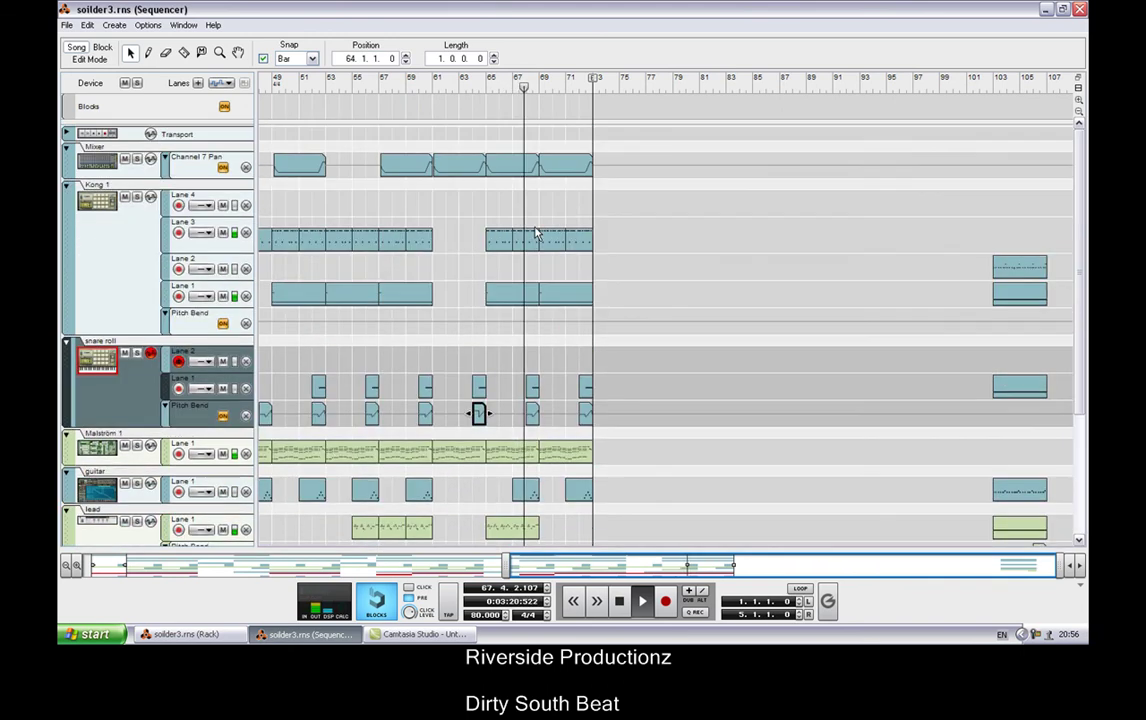
{"action": "double_click", "coordinate": [532, 384]}
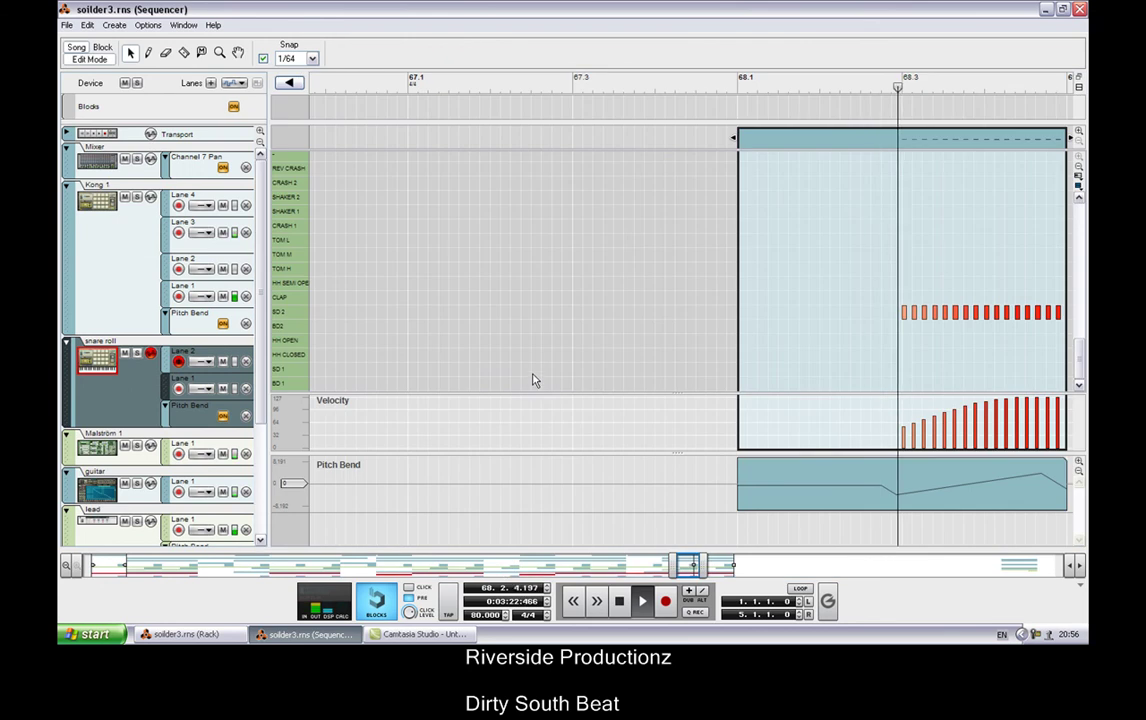
{"action": "left_click", "coordinate": [108, 62]}
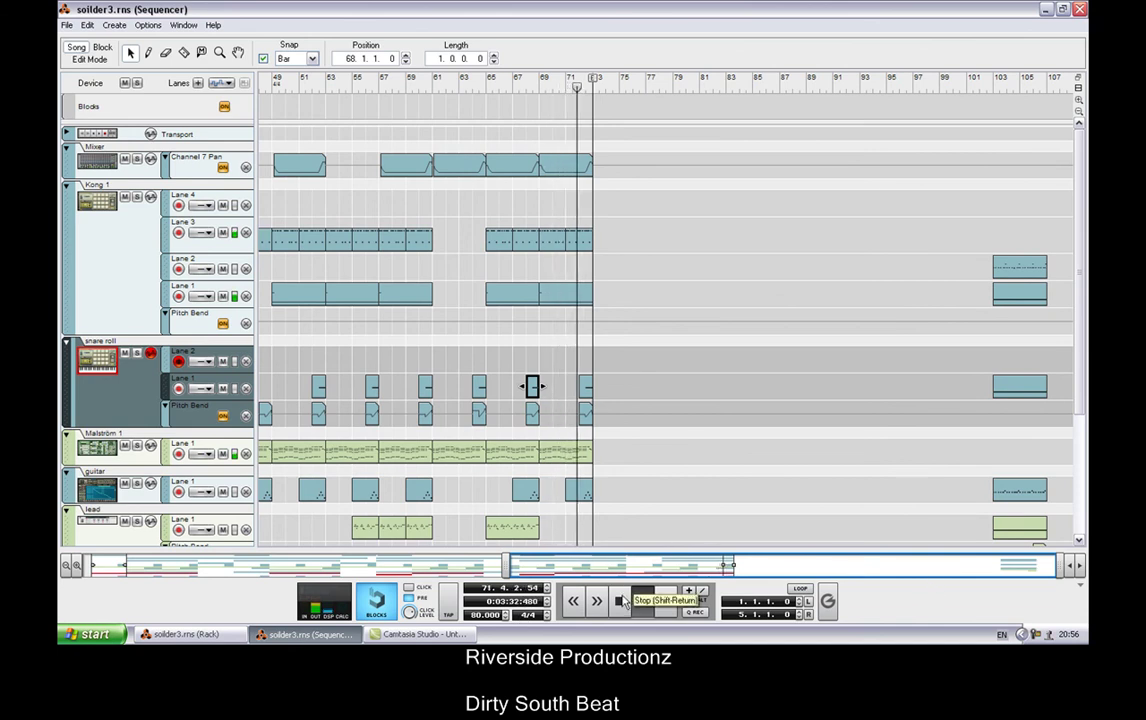
{"action": "scroll", "coordinate": [604, 519], "scroll_direction": "down", "scroll_amount": 3}
{"action": "scroll", "coordinate": [604, 519], "scroll_direction": "up", "scroll_amount": 2}
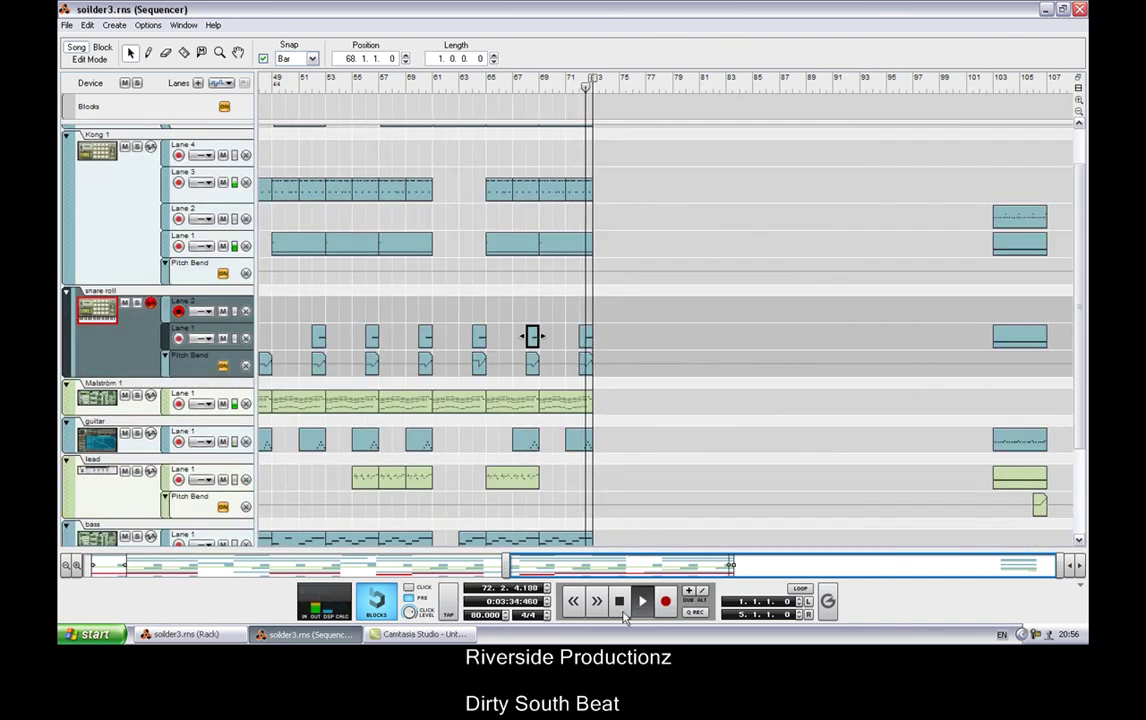